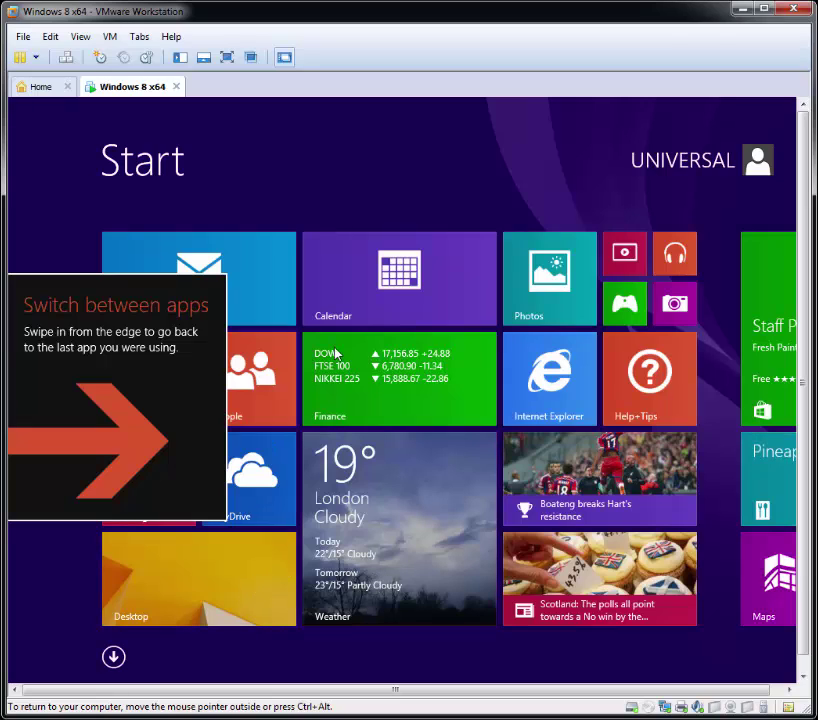
Check the Start screen and the desktop for the persistent "Switch between apps" help tip.
click(231, 562)
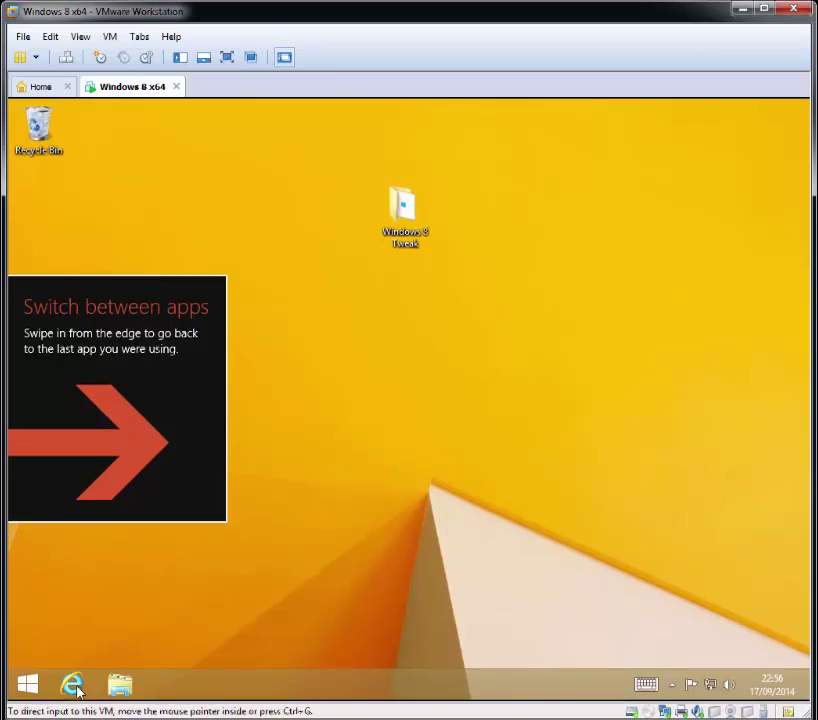
click(31, 688)
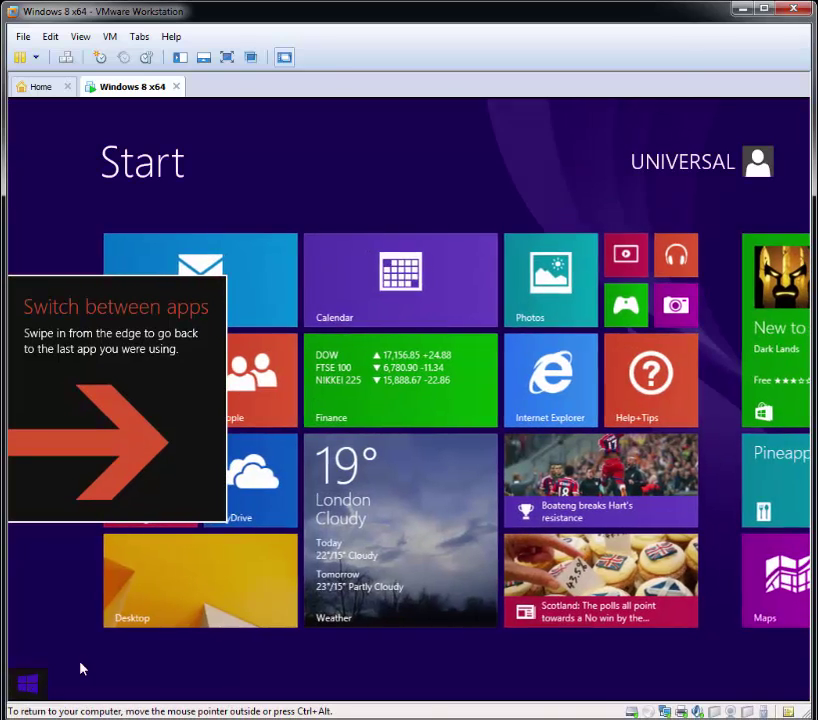
drag(577, 695, 668, 695)
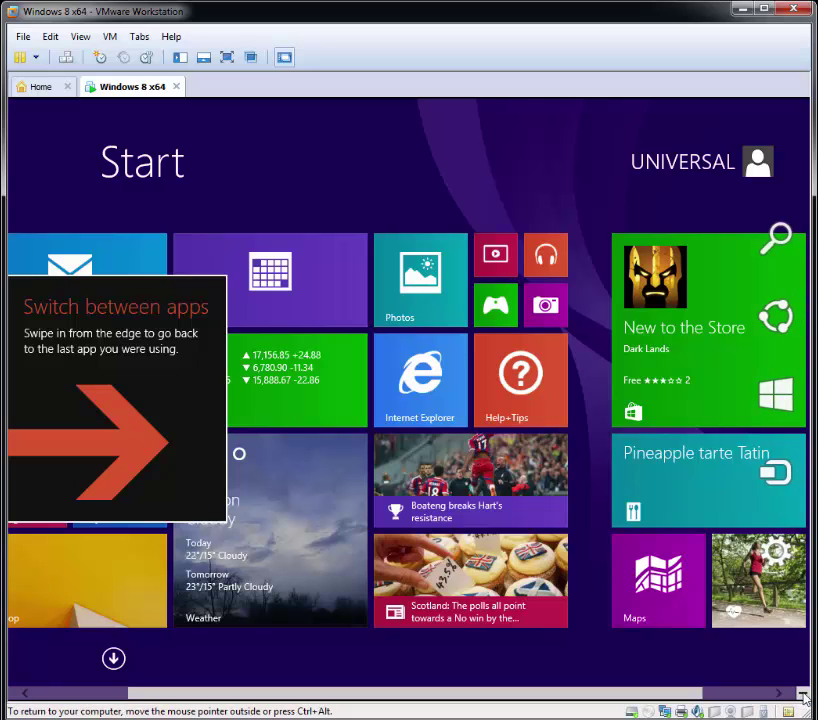
mouse_move(800, 400)
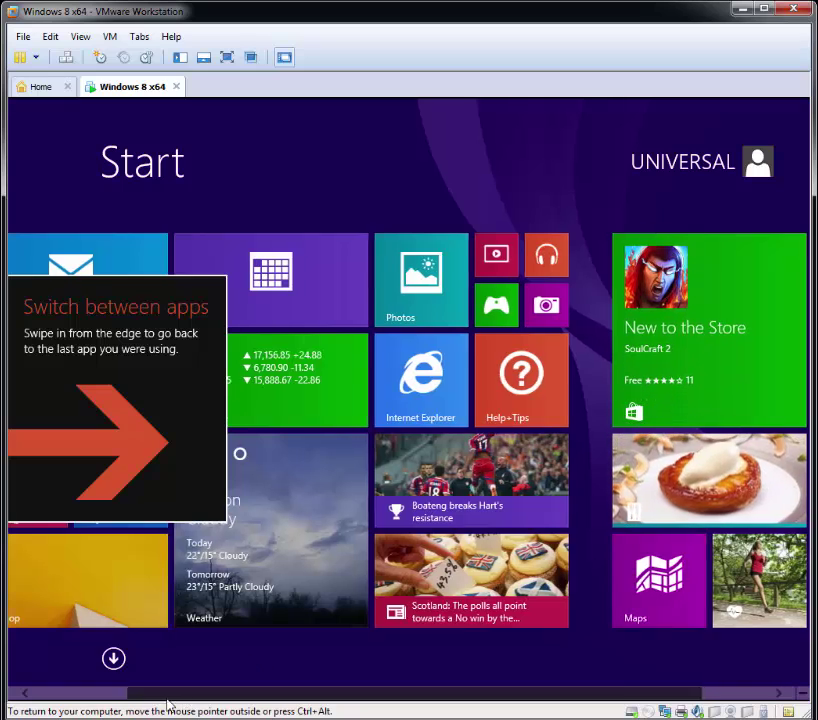
drag(168, 700, 82, 702)
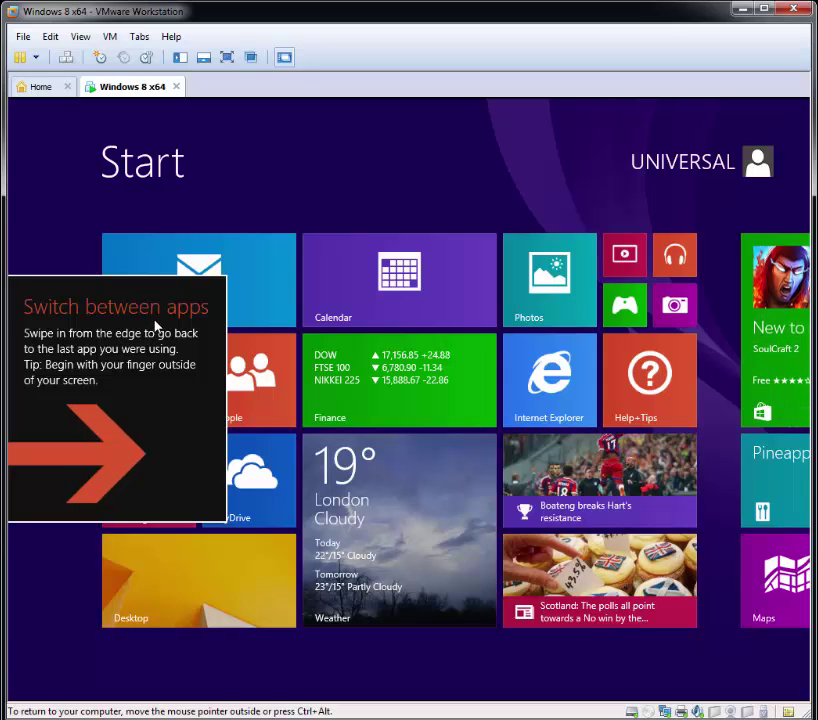
click(210, 564)
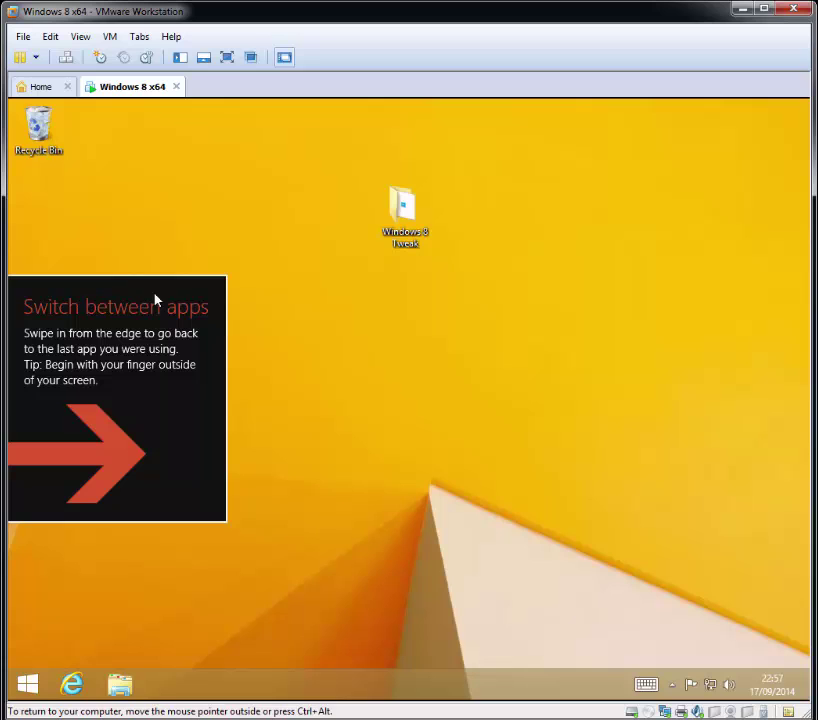
Search everywhere for gpedit.msc from the Start screen and launch the Local Group Policy Editor.
click(27, 684)
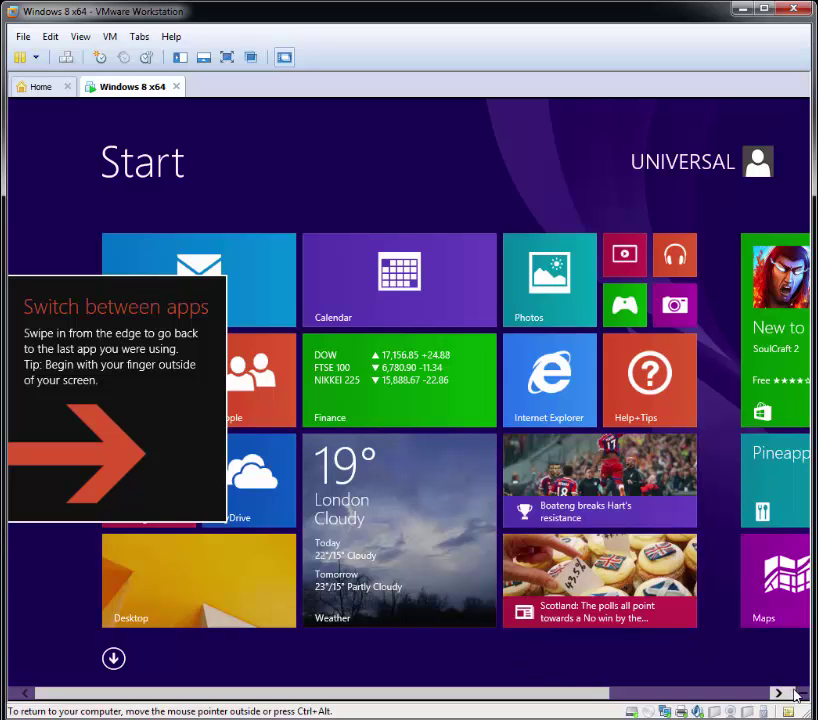
mouse_move(808, 690)
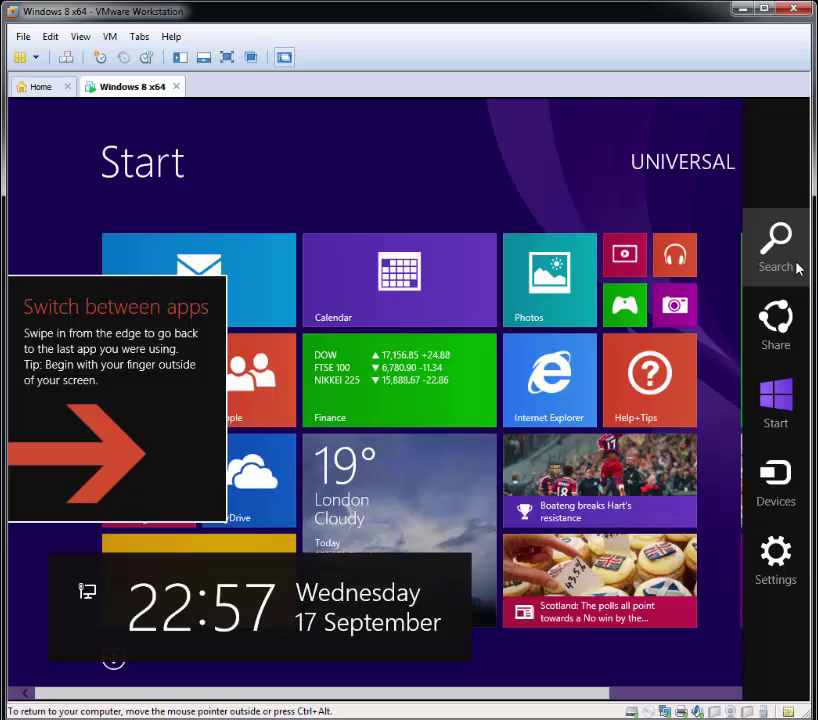
click(797, 265)
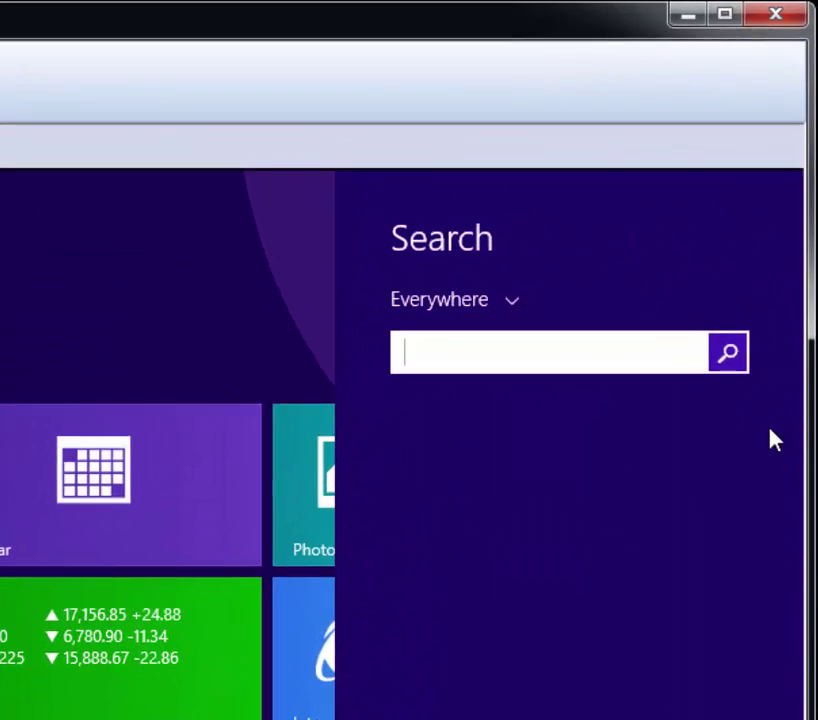
text(gpedit)
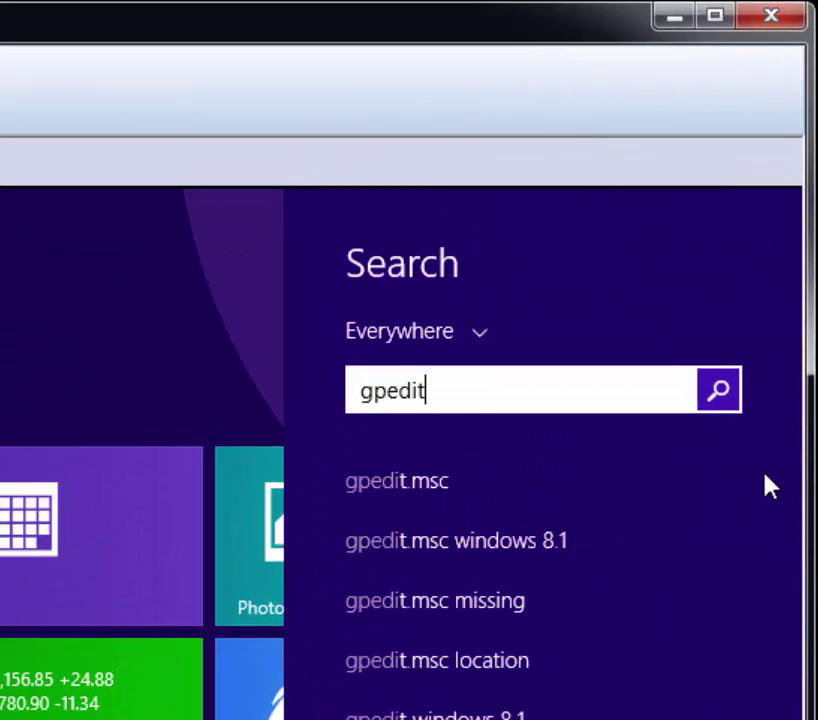
text(.msc)
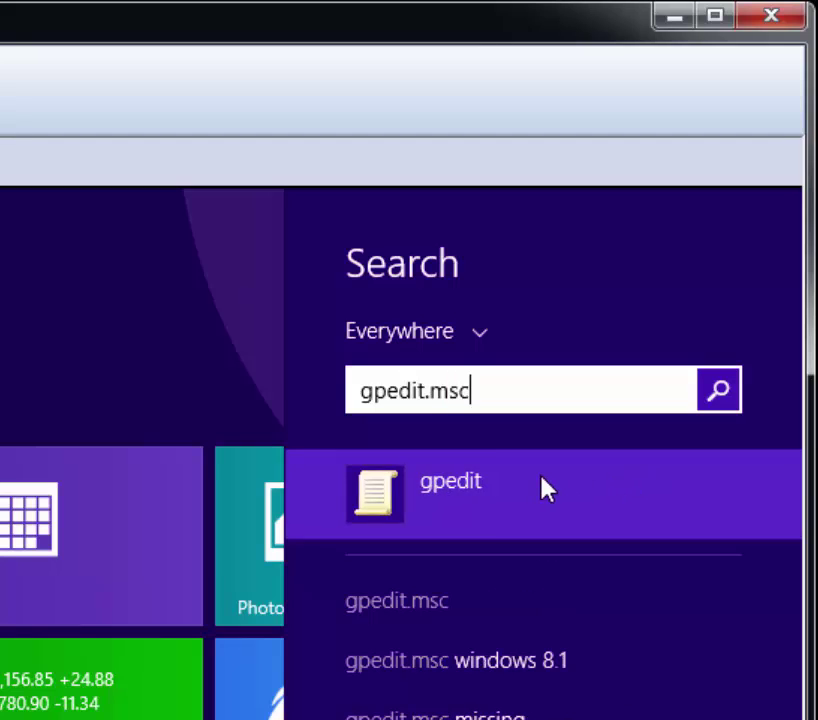
click(544, 488)
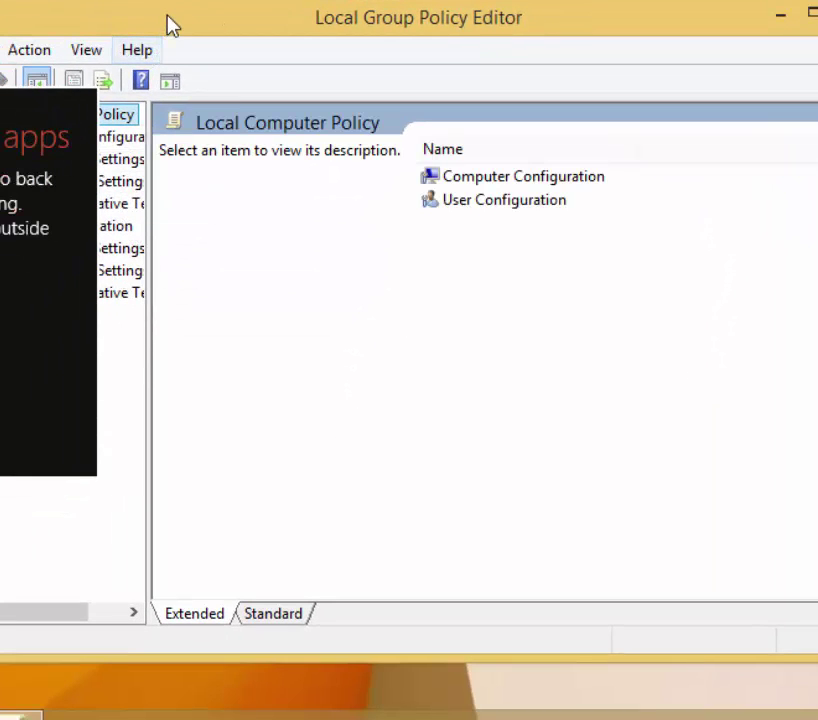
Open the Edge UI policy folder in User Configuration, under Administrative Templates and Windows Components.
drag(166, 24, 409, 0)
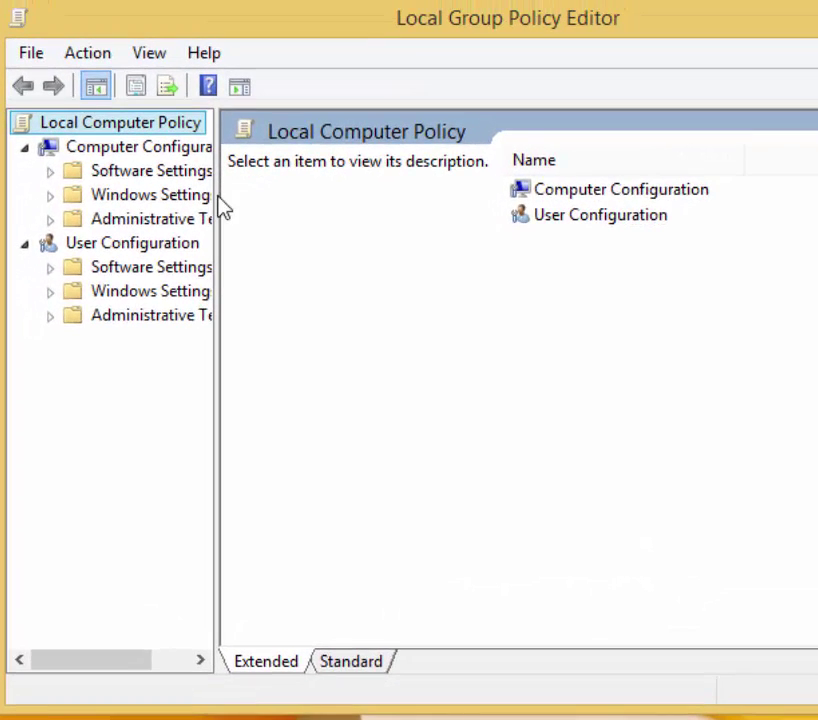
drag(218, 196, 387, 190)
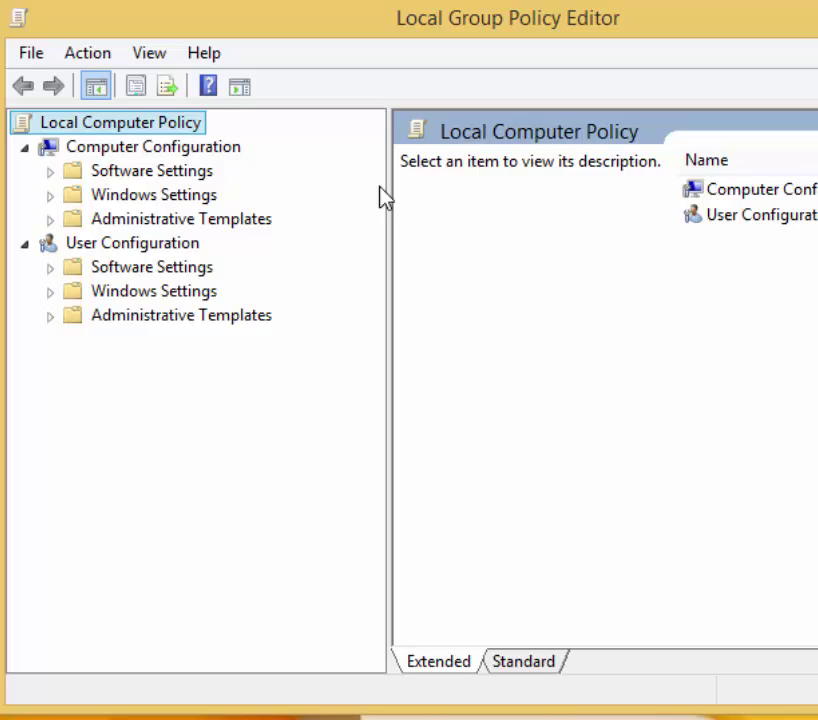
click(50, 316)
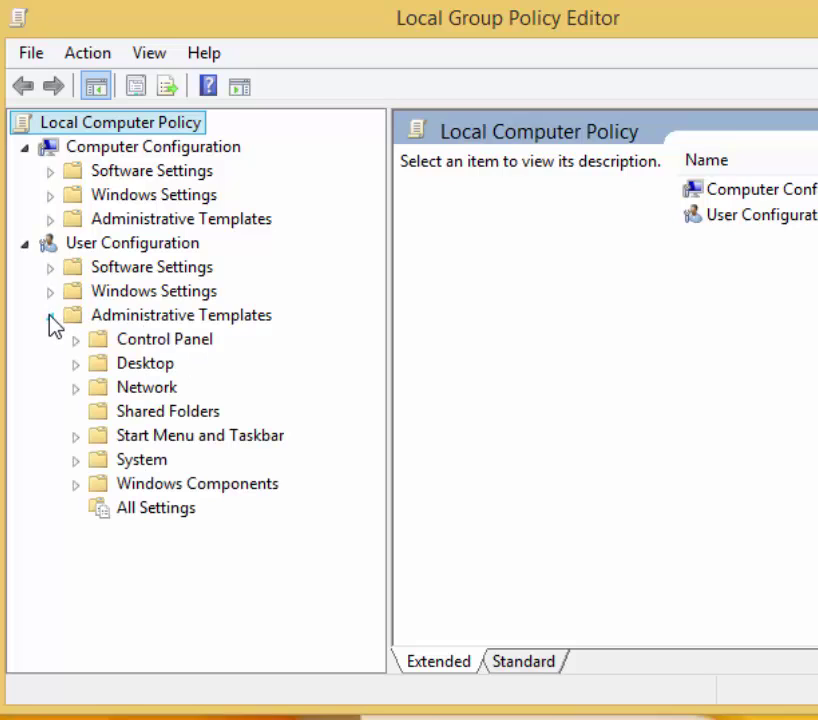
click(75, 484)
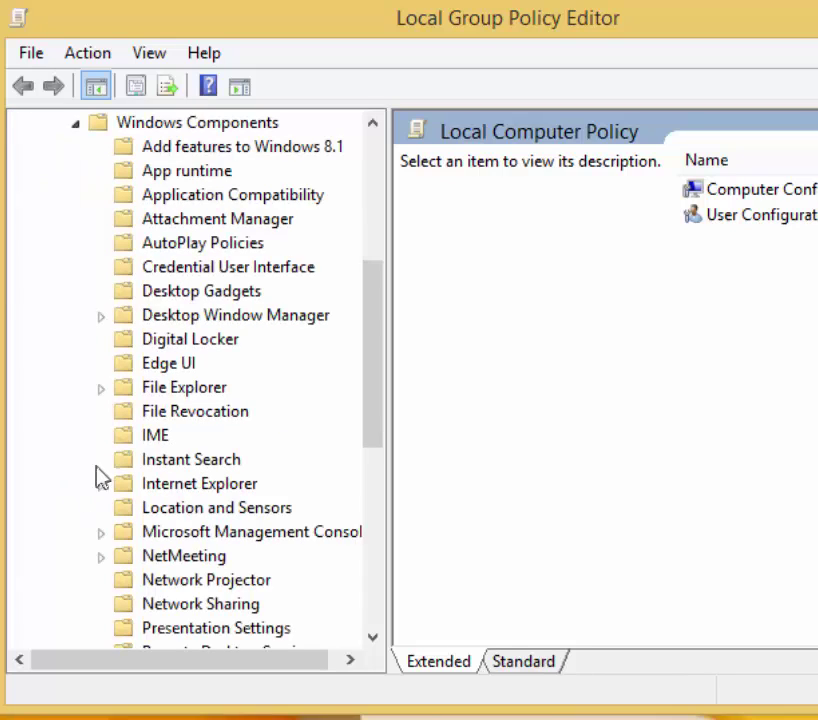
click(174, 368)
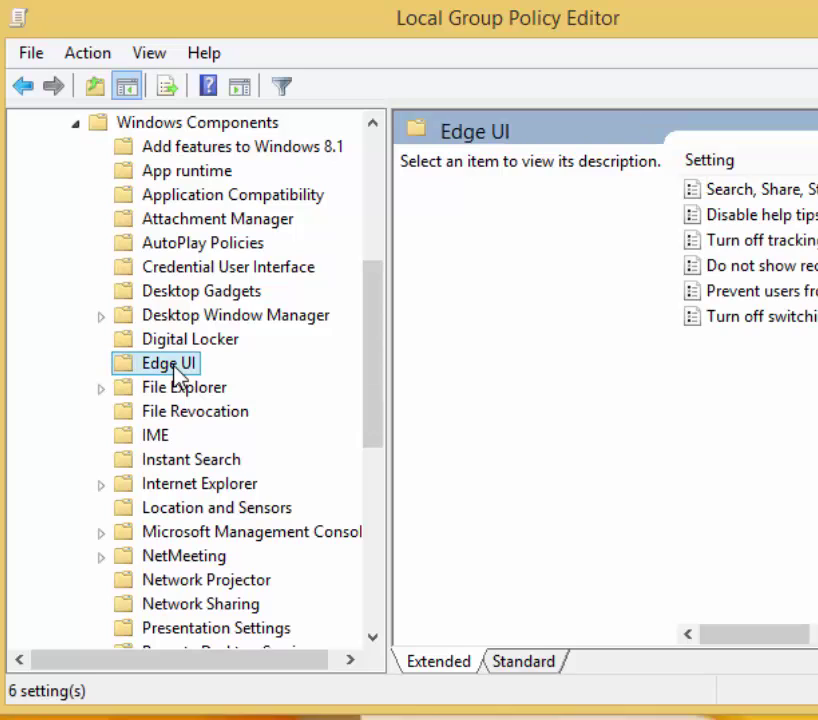
Set the "Disable help tips" policy in Edge UI to Enabled, apply it and close the policy editor.
mouse_move(749, 639)
mouse_down()
mouse_move(817, 639)
mouse_move(760, 639)
mouse_up()
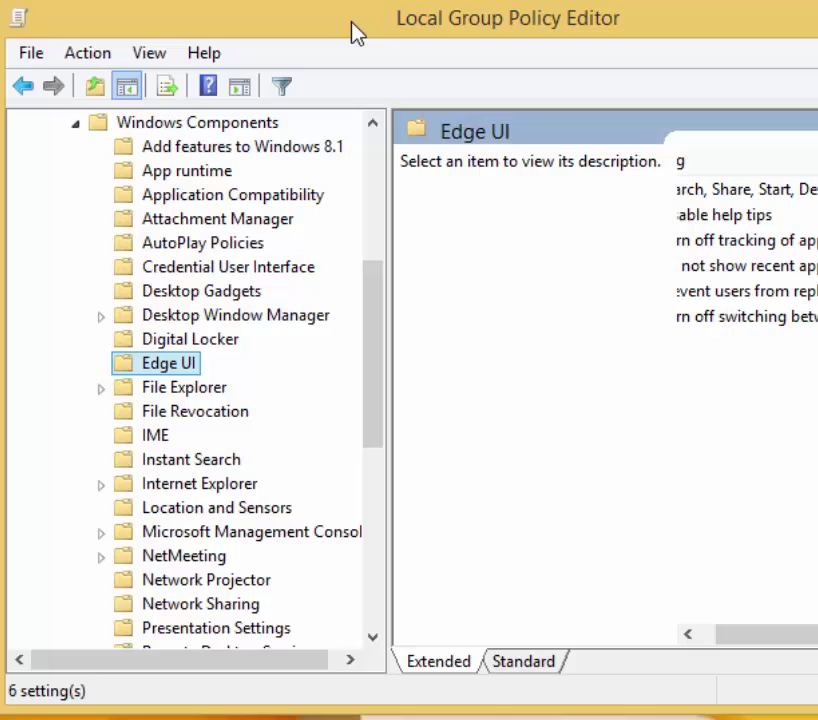
drag(351, 22, 75, 33)
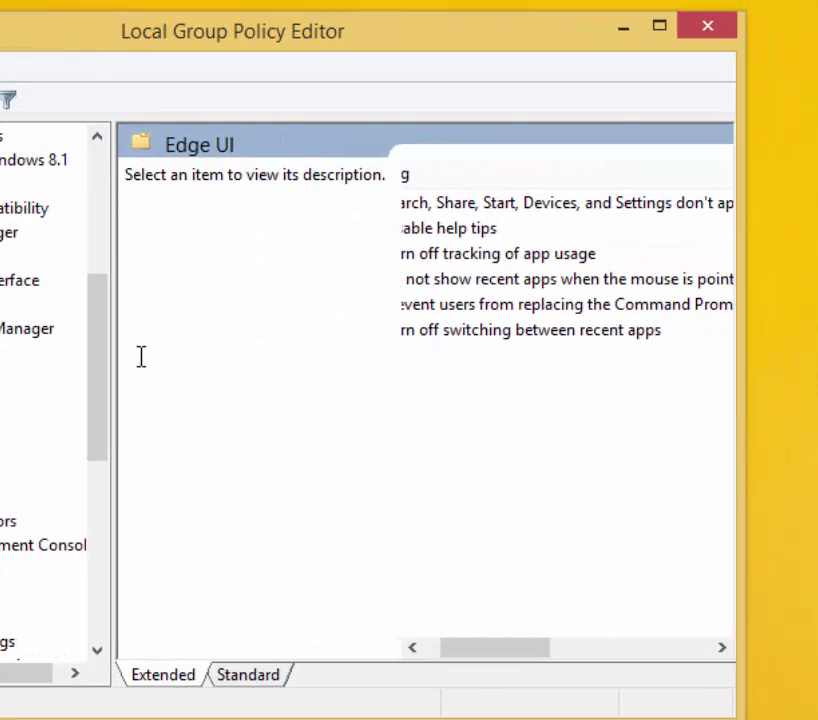
drag(487, 648, 462, 654)
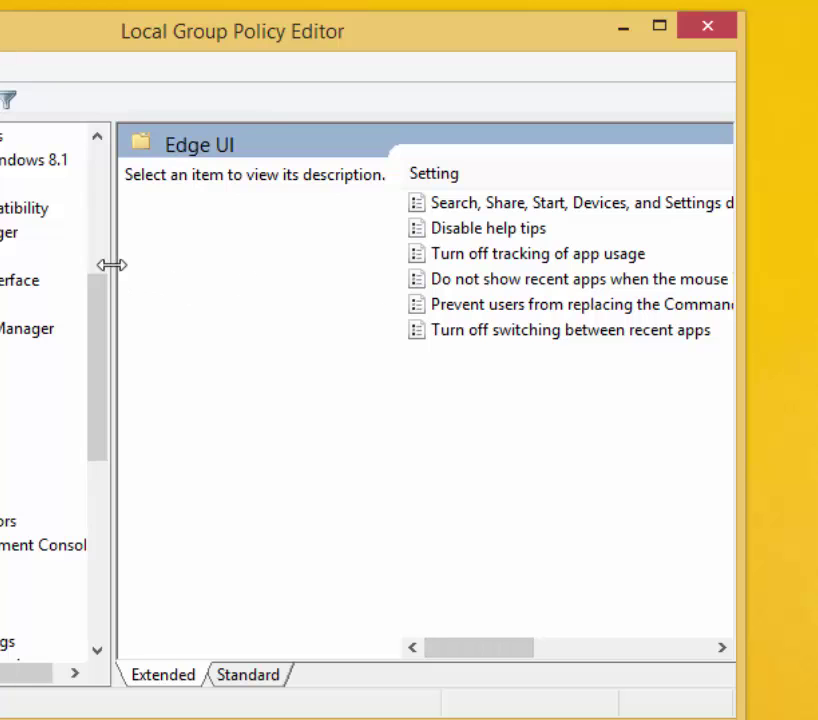
drag(111, 265, 0, 267)
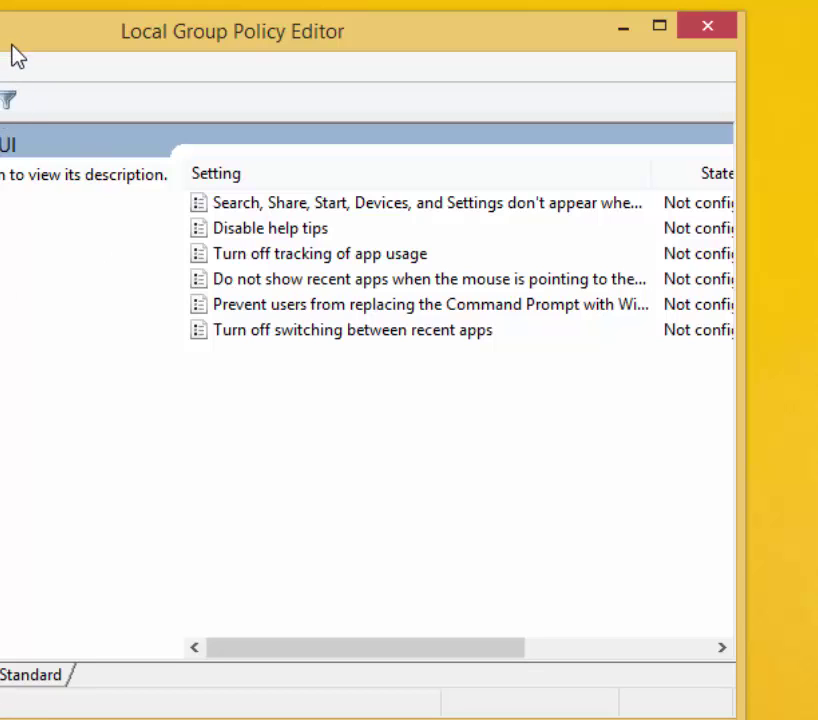
double_click(235, 230)
drag(0, 0, 365, 352)
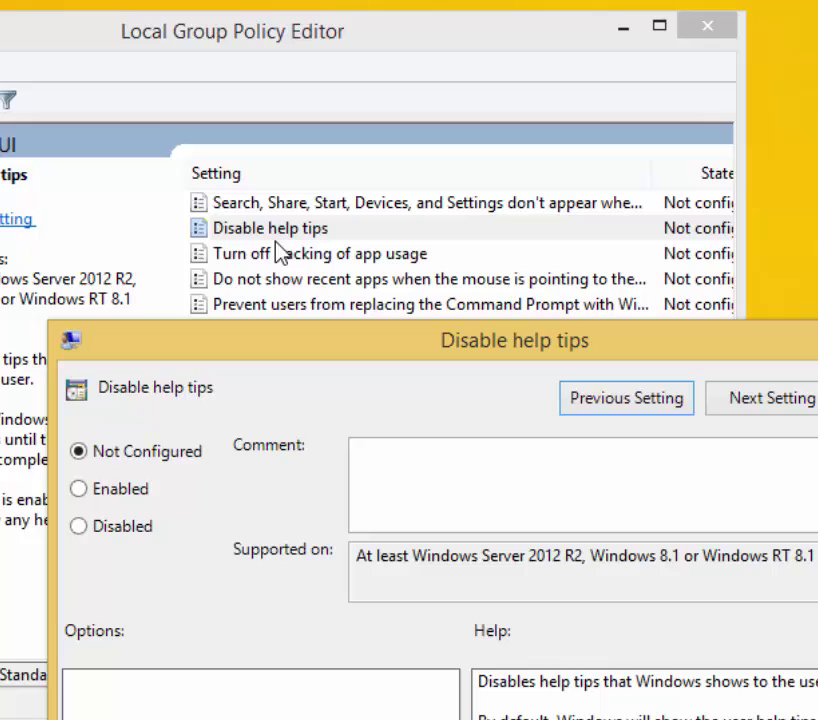
drag(337, 350, 280, 20)
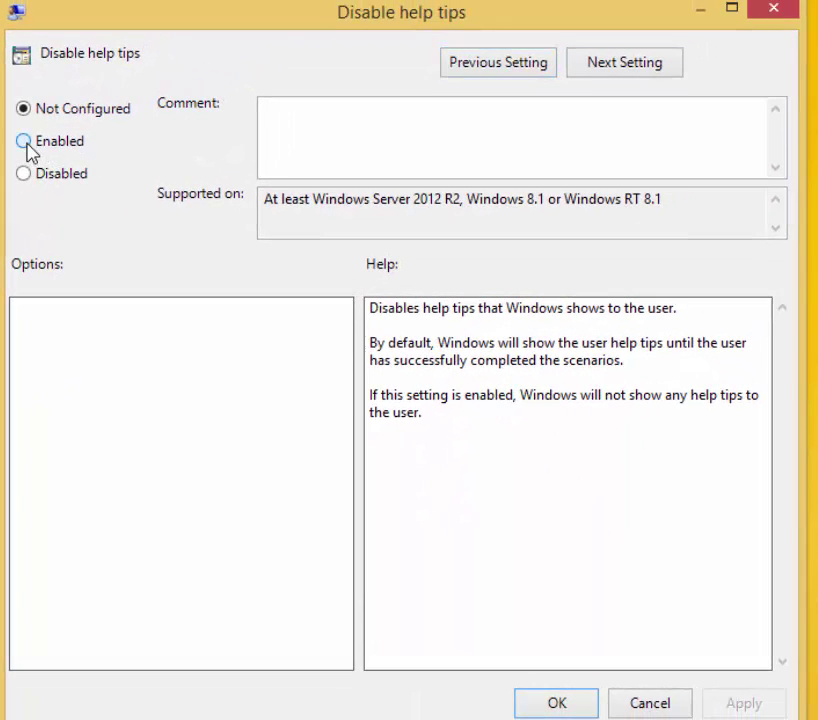
click(27, 146)
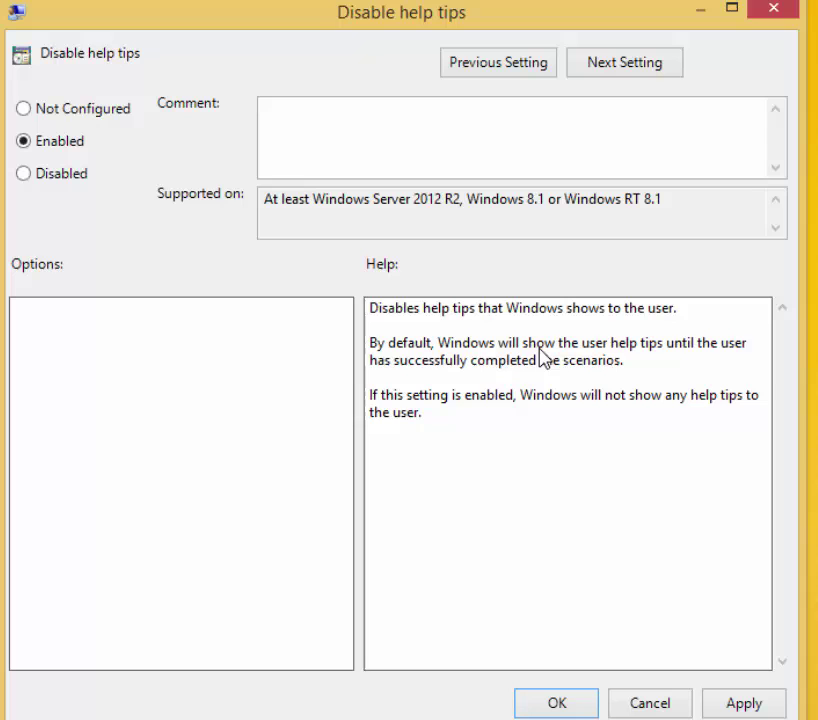
click(743, 705)
click(579, 700)
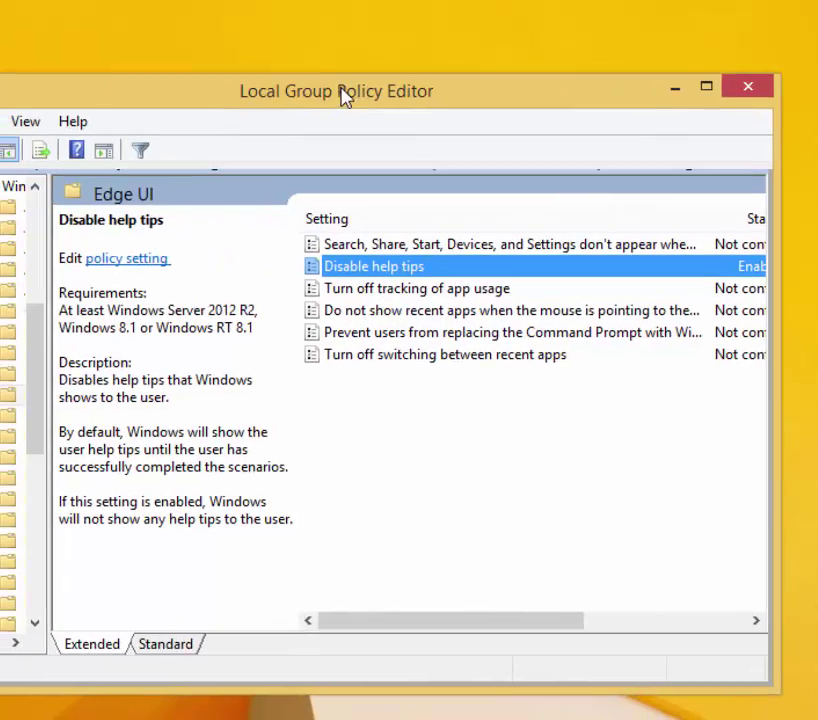
click(612, 94)
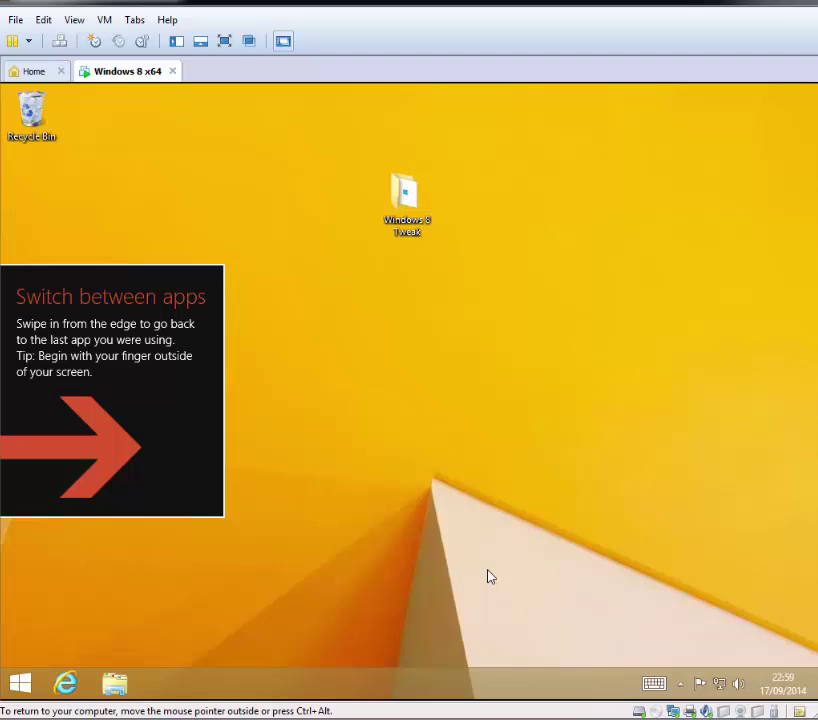
Restart the Windows 8 machine through the power options in the Settings charm.
key(super)
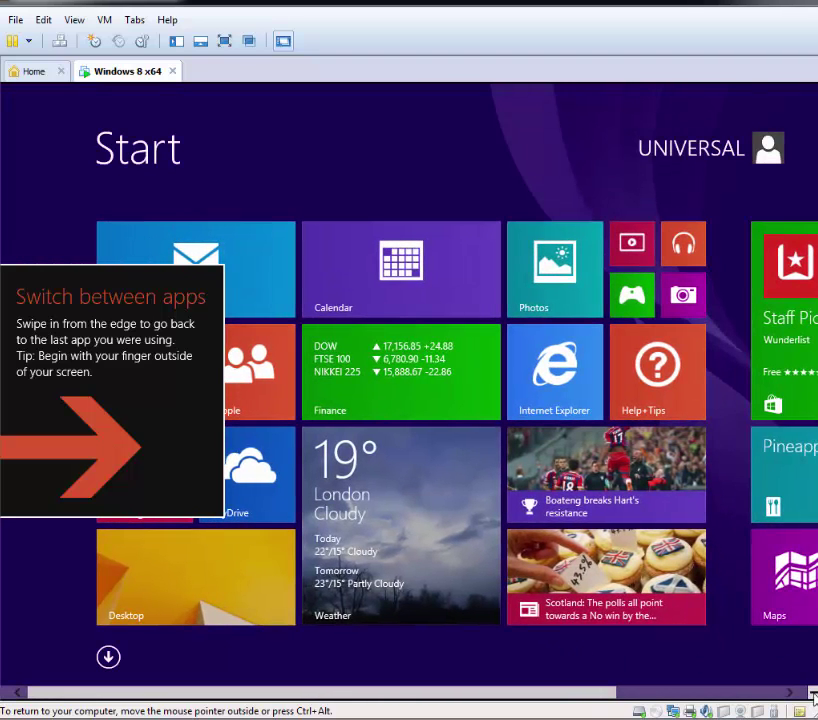
mouse_move(812, 697)
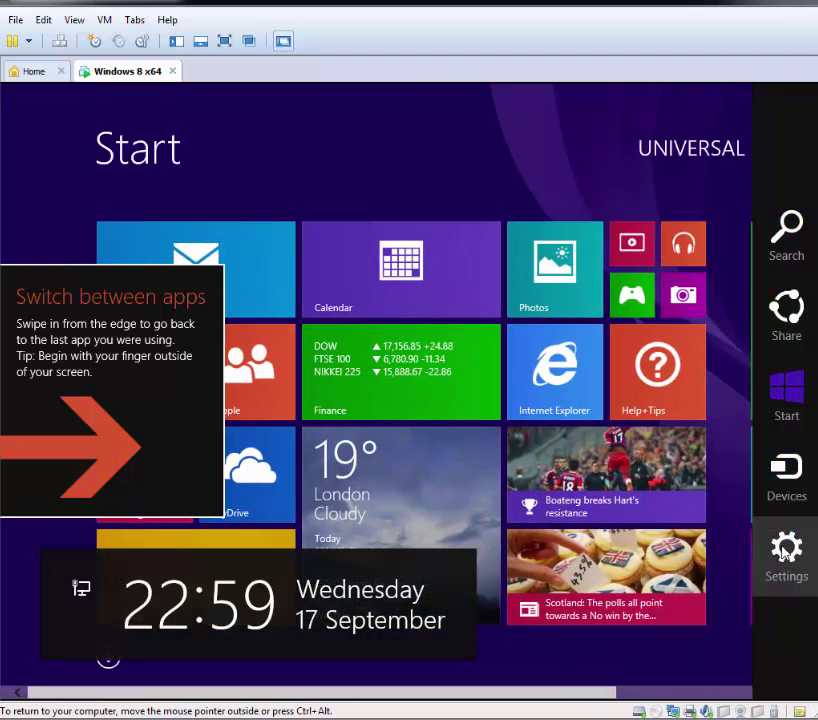
click(785, 550)
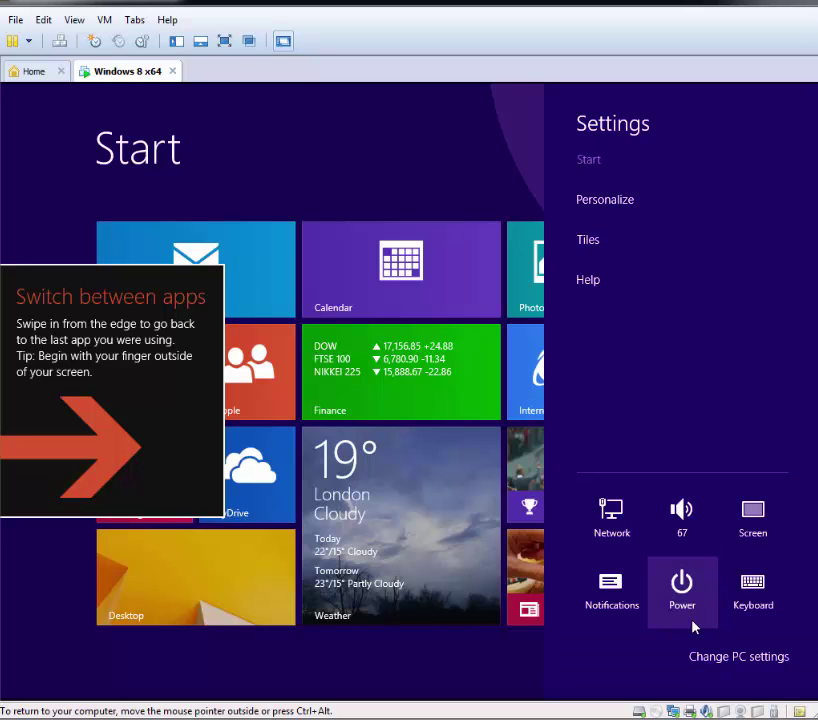
click(688, 614)
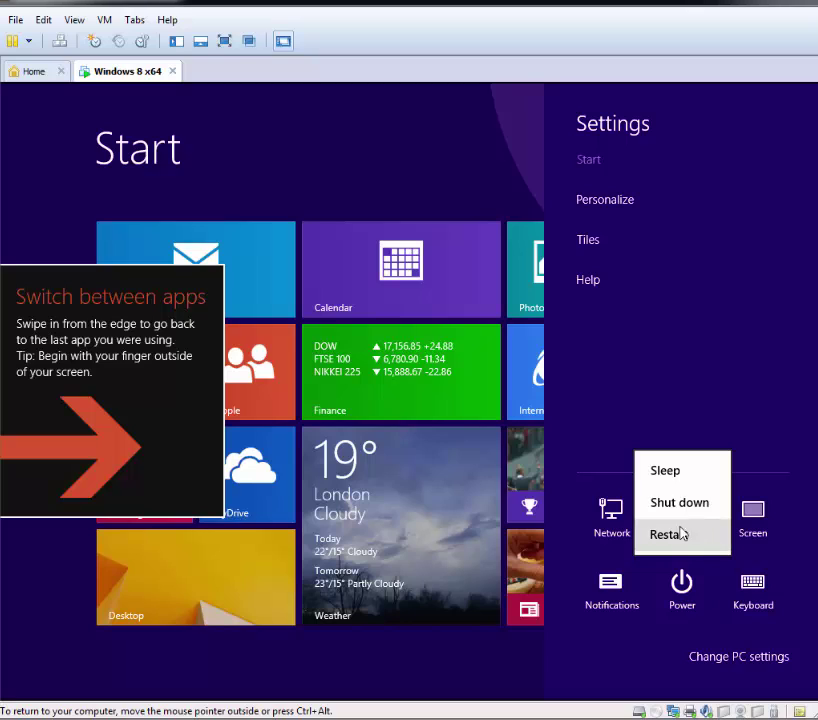
click(678, 536)
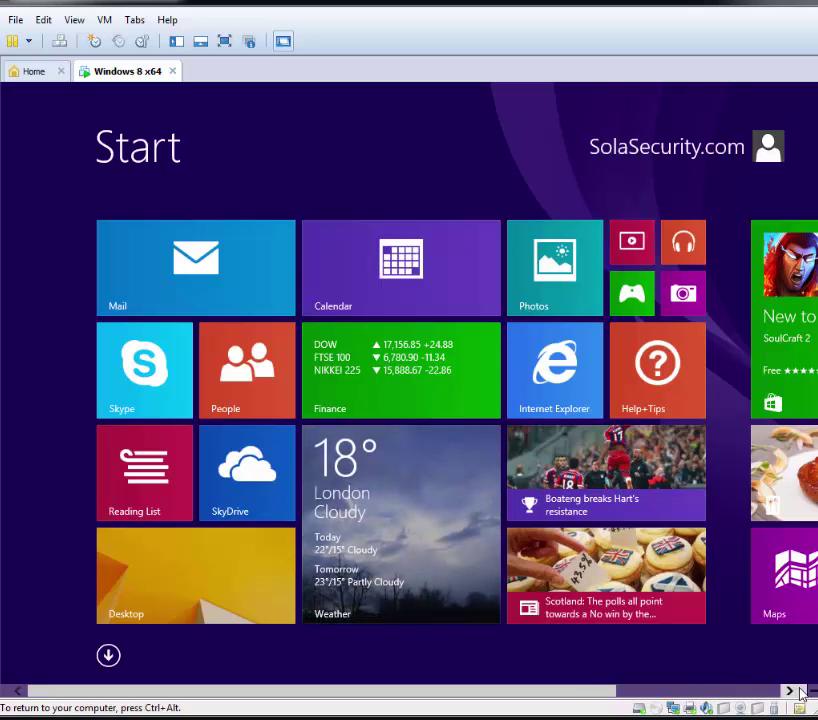
Open PC settings from the Start screen's Settings charm and view the Lock screen page.
mouse_move(810, 688)
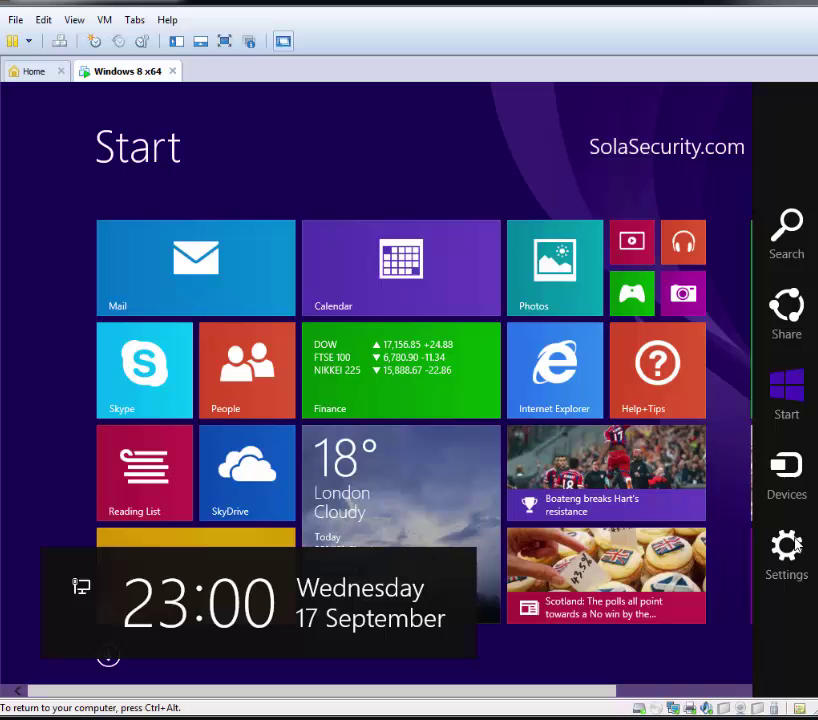
click(790, 548)
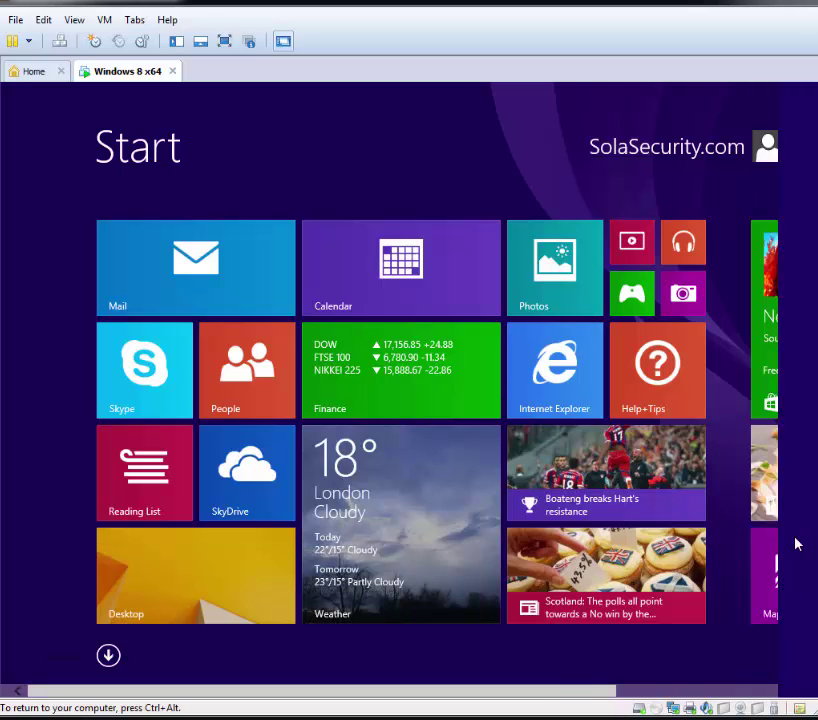
click(727, 657)
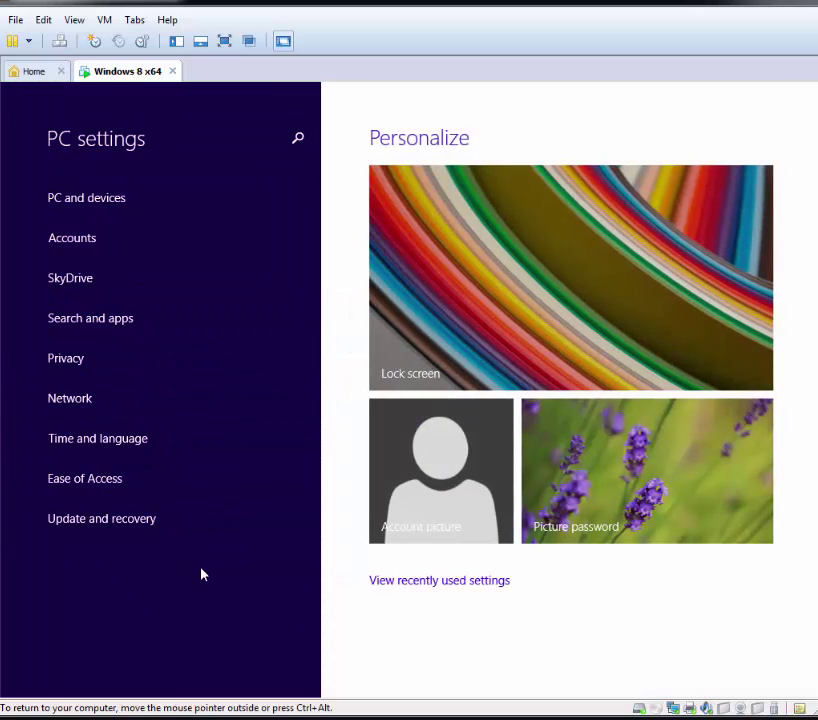
click(449, 332)
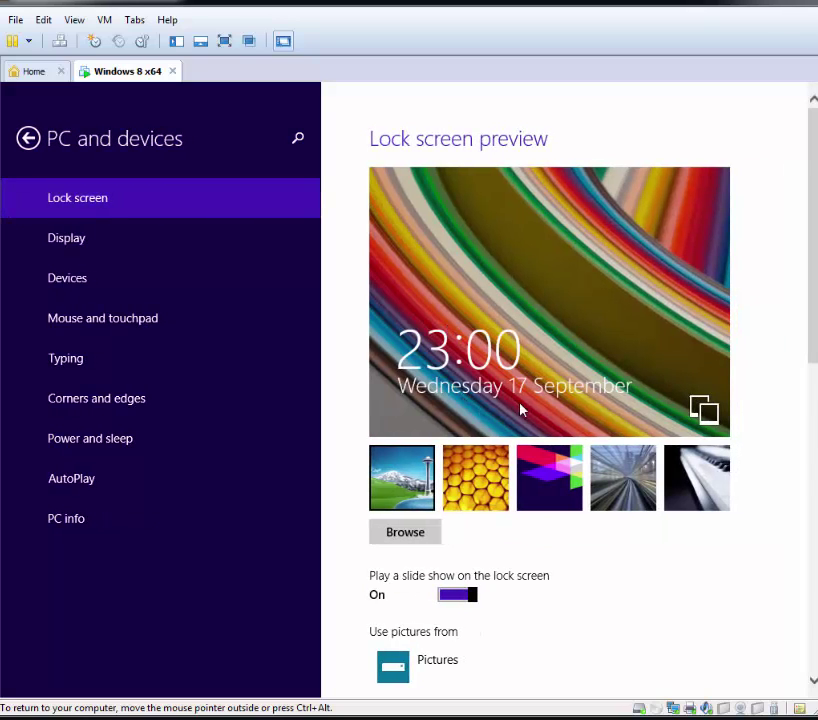
Set the Space Needle and mountain picture as the lock screen image, and return to the Start screen.
click(416, 473)
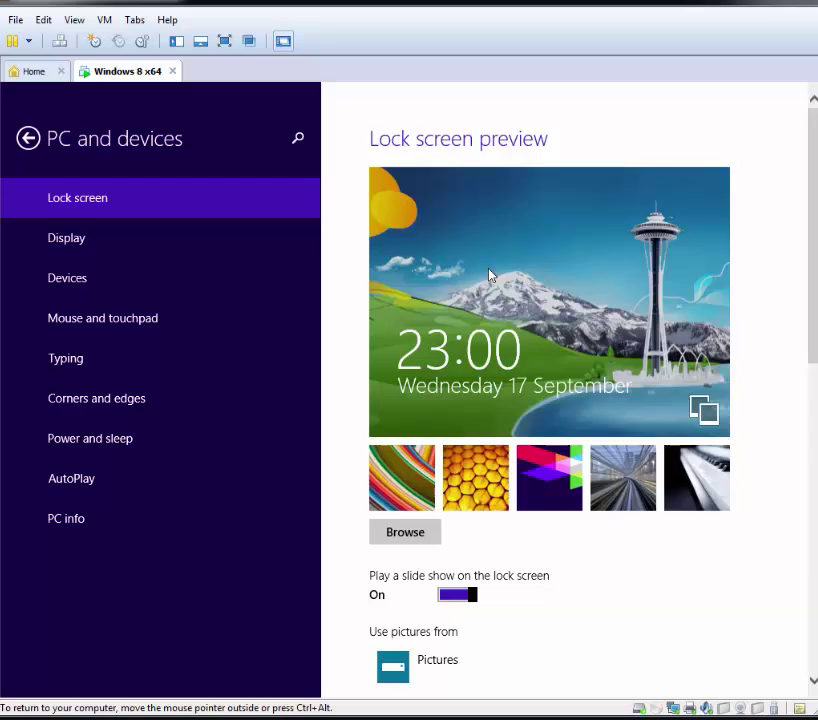
key(super)
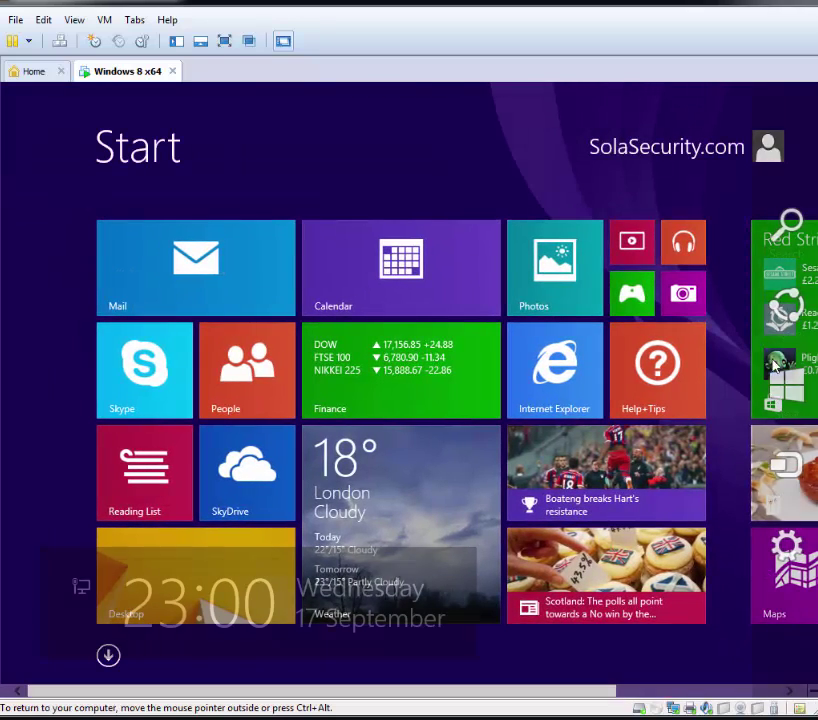
Search everywhere for gpedit.msc and open the Local Group Policy Editor.
click(785, 228)
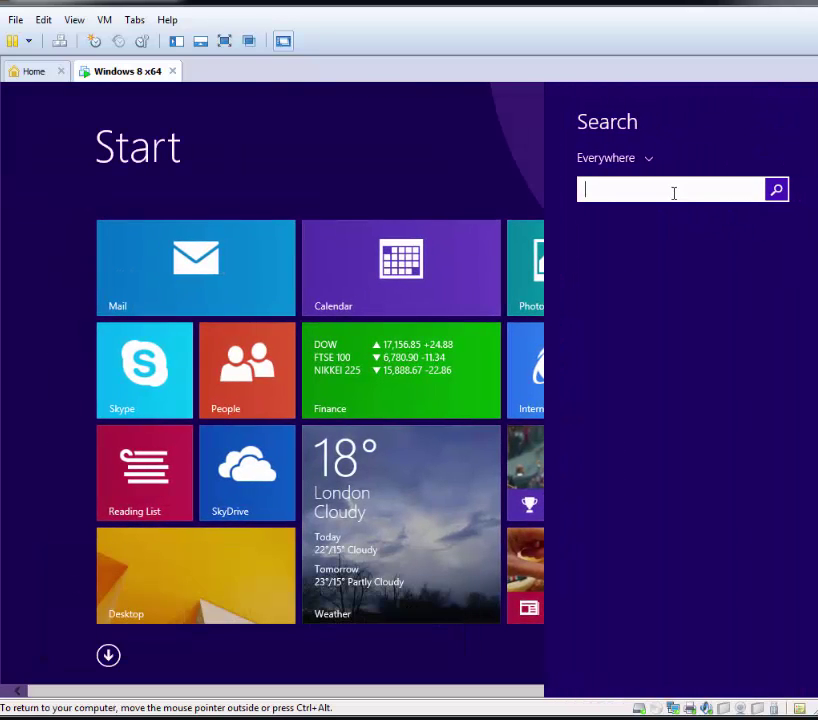
text(gpe)
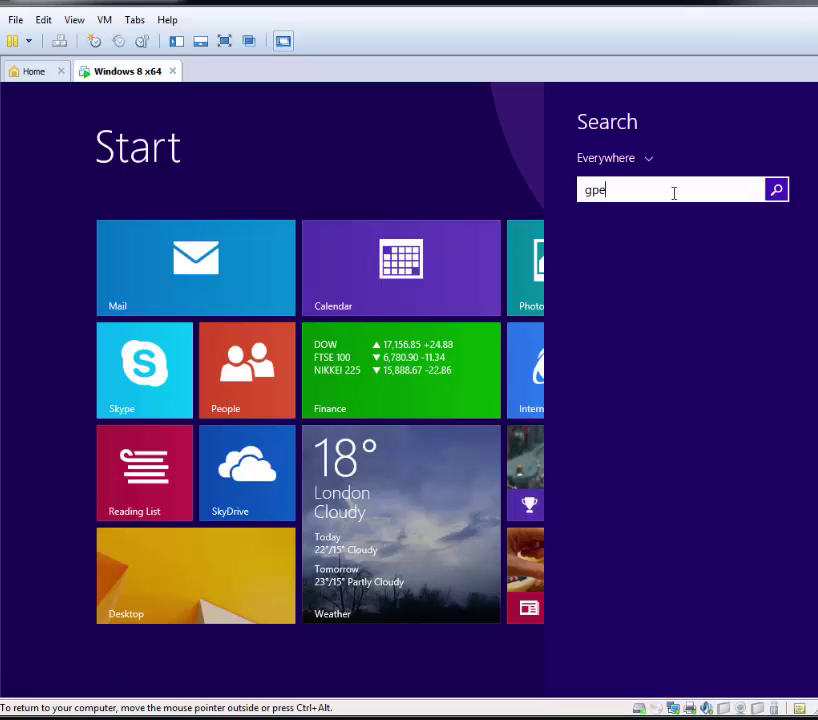
text(dit.)
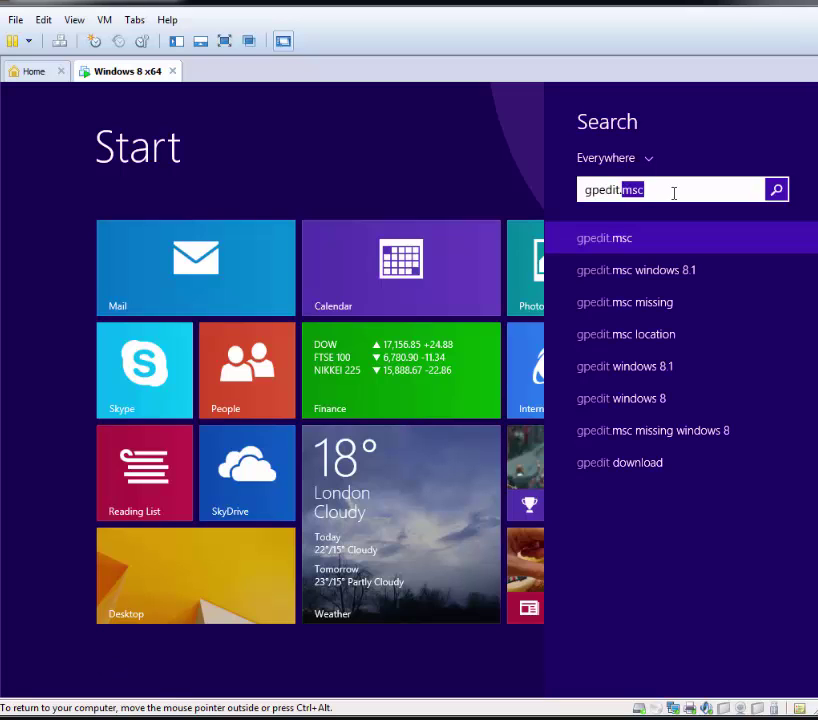
text(msc)
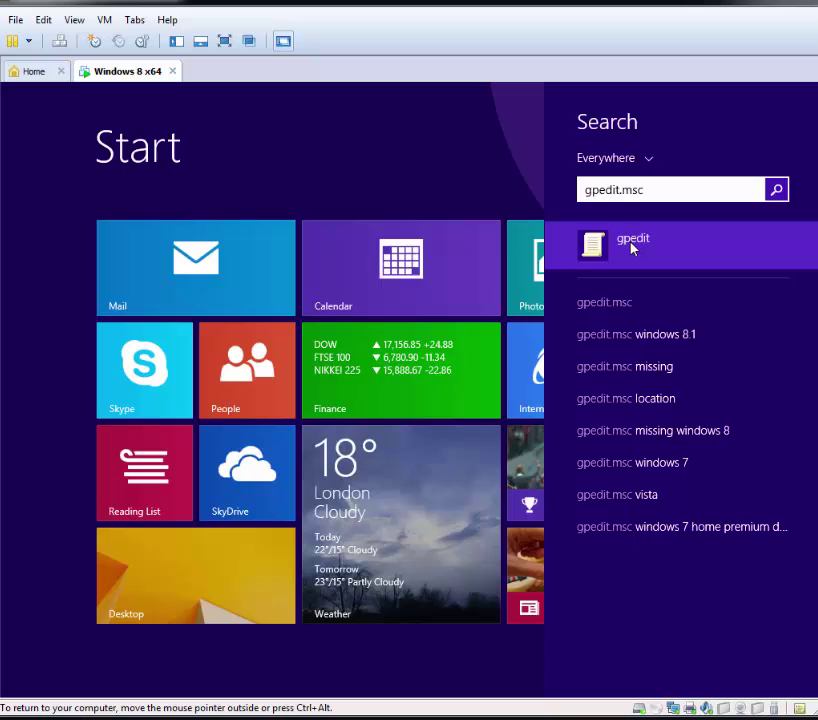
click(628, 238)
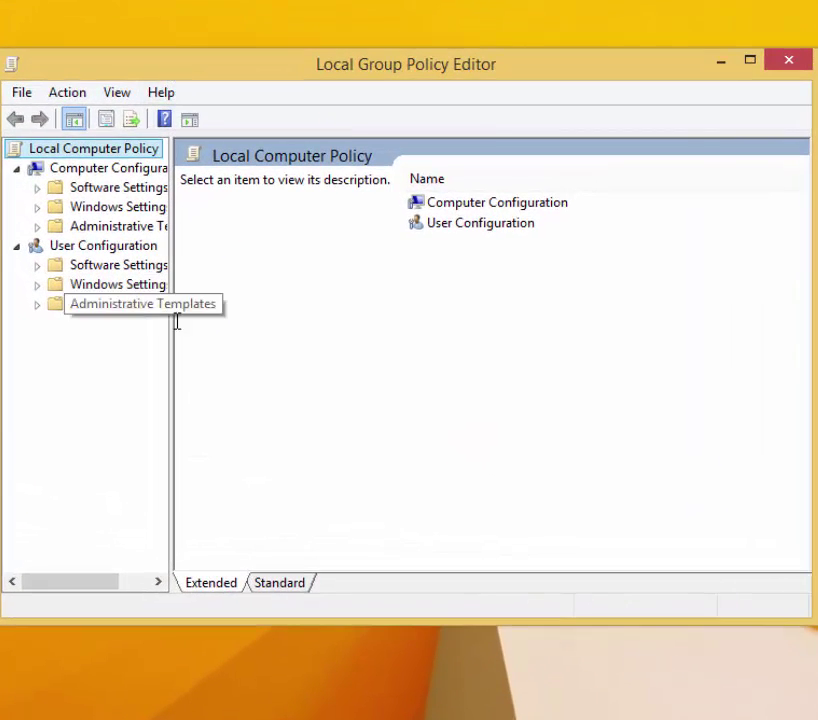
Open the Personalization policies in Computer Configuration, under Administrative Templates and Control Panel, and adjust the tree pane's width to show the setting names.
drag(223, 318, 309, 309)
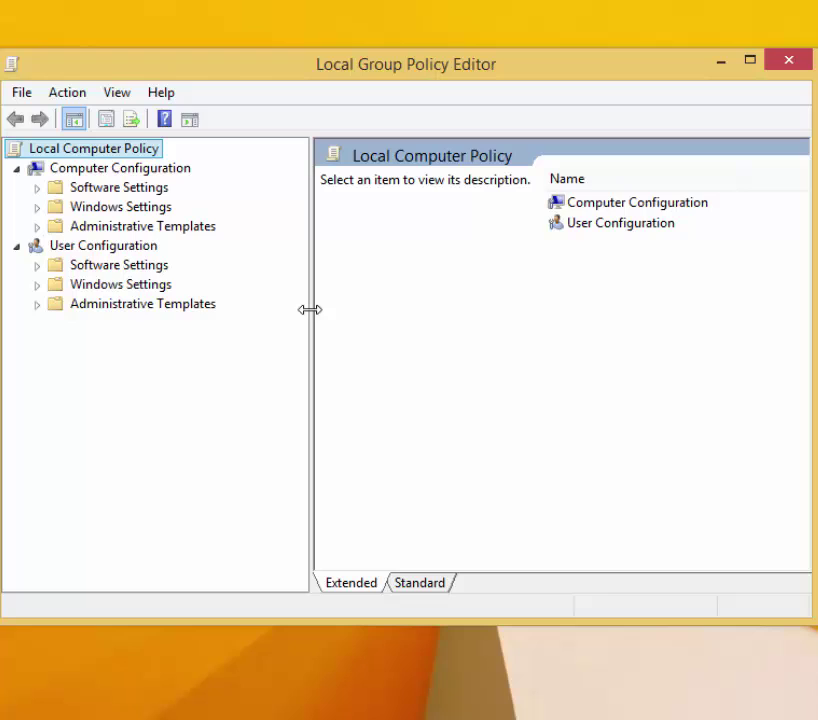
click(35, 228)
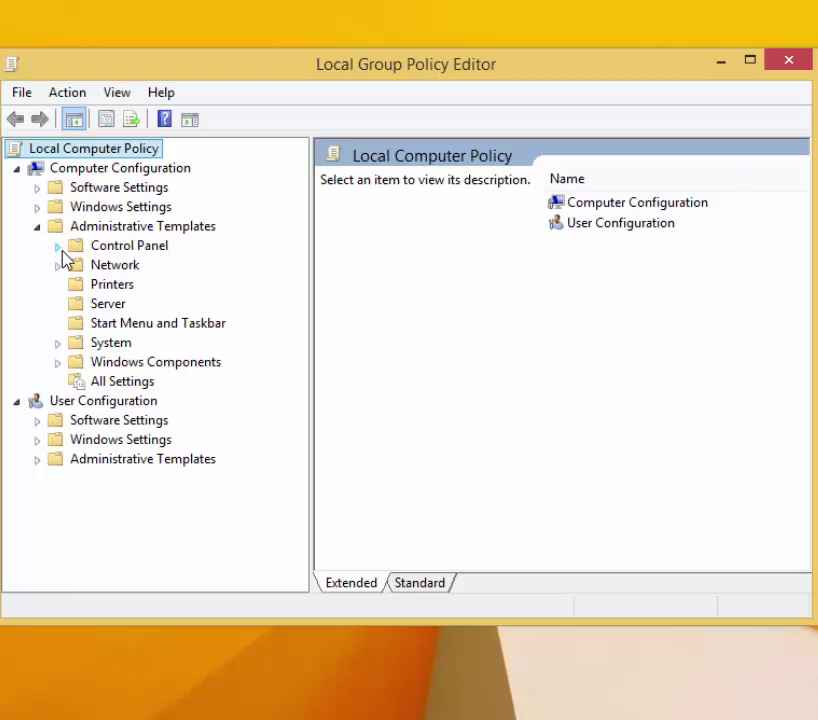
click(60, 248)
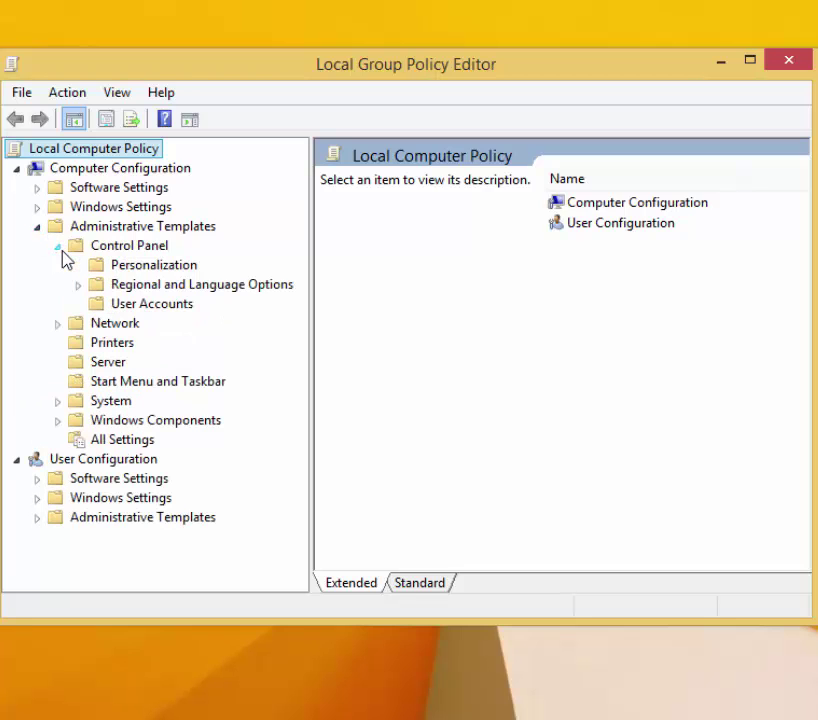
click(146, 268)
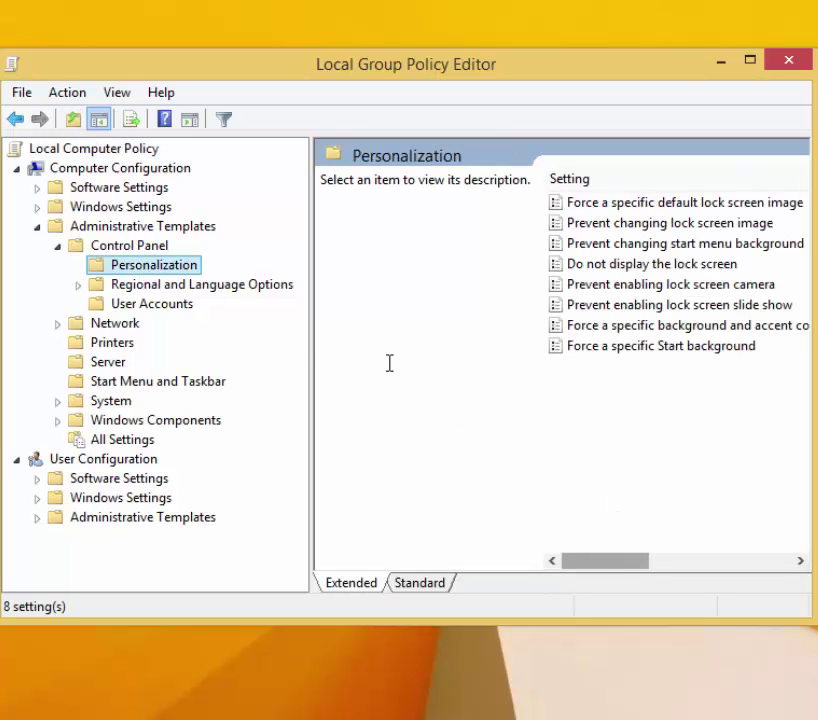
drag(312, 346, 209, 347)
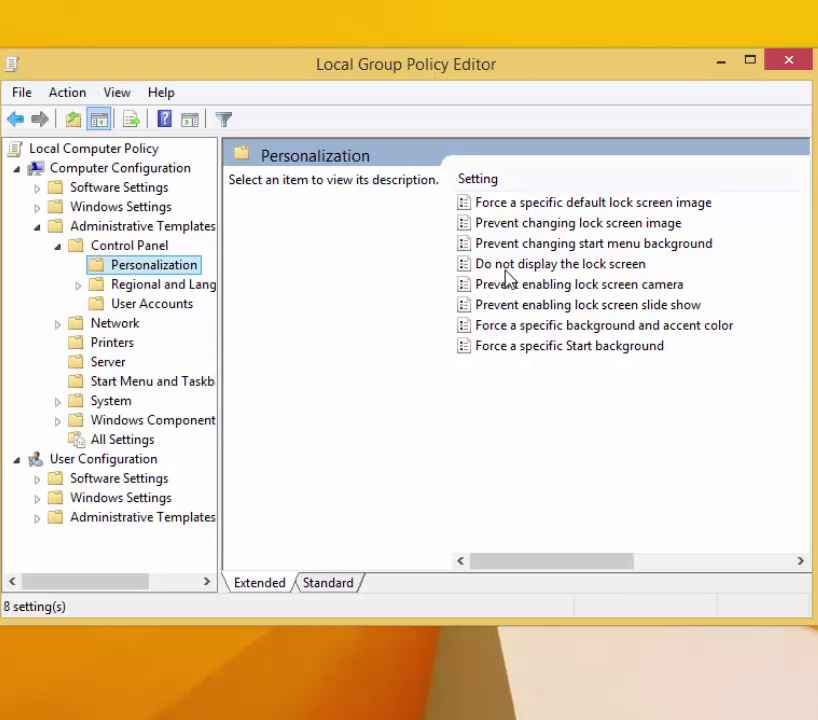
Set the "Do not display the lock screen" policy to Enabled, apply it and close the policy editor.
double_click(546, 265)
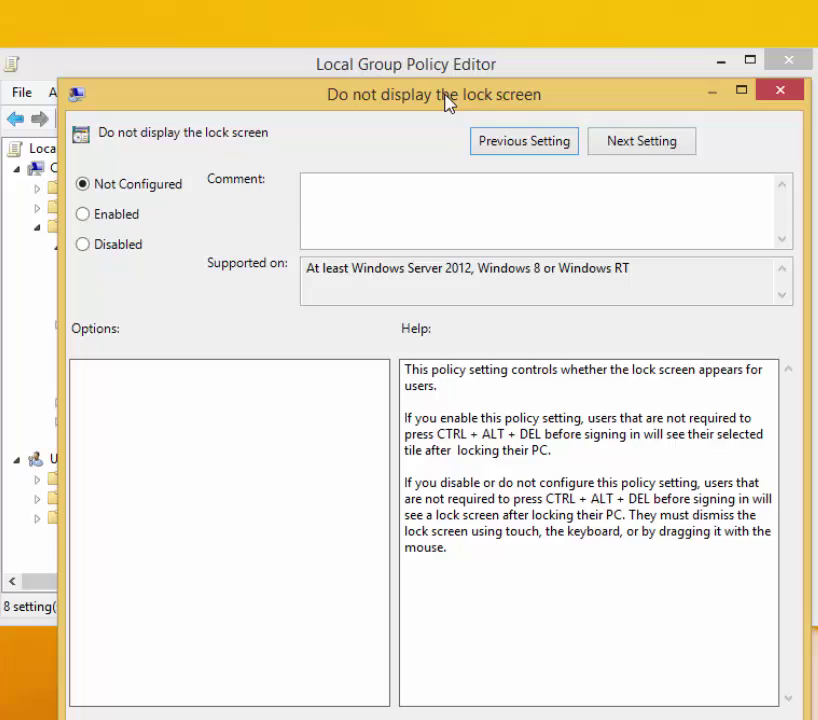
drag(447, 103, 423, 15)
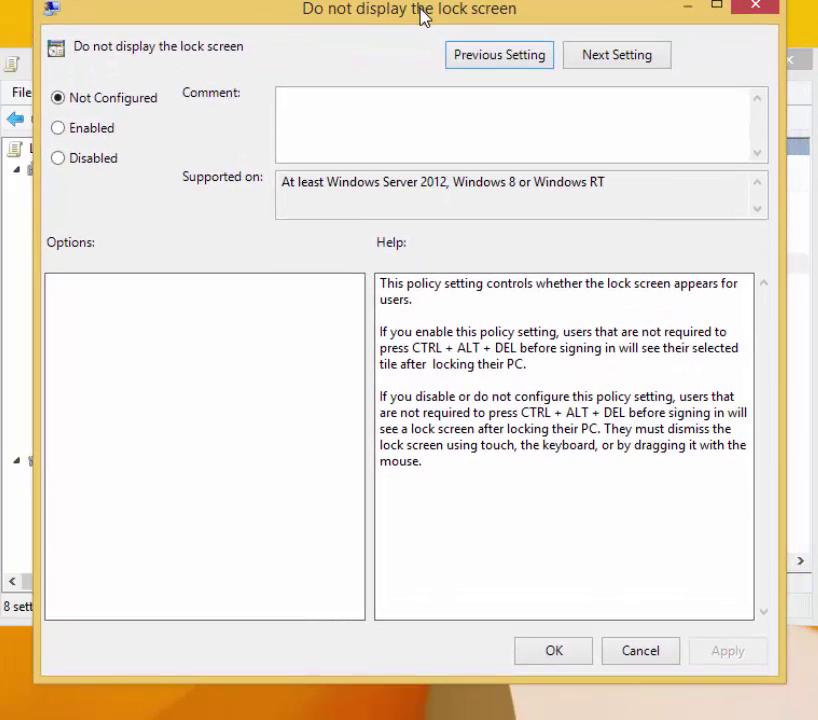
click(104, 132)
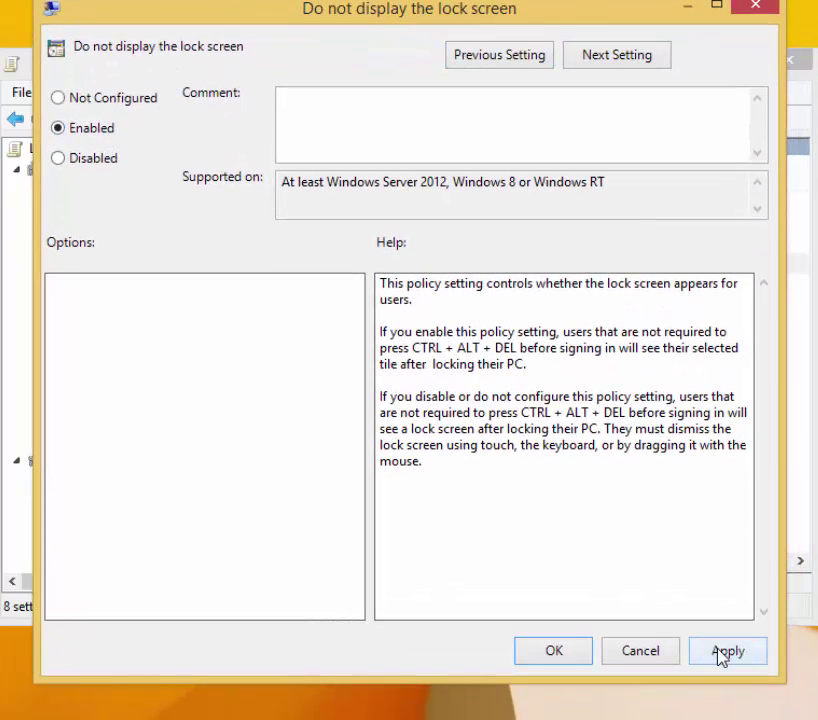
click(712, 652)
click(573, 655)
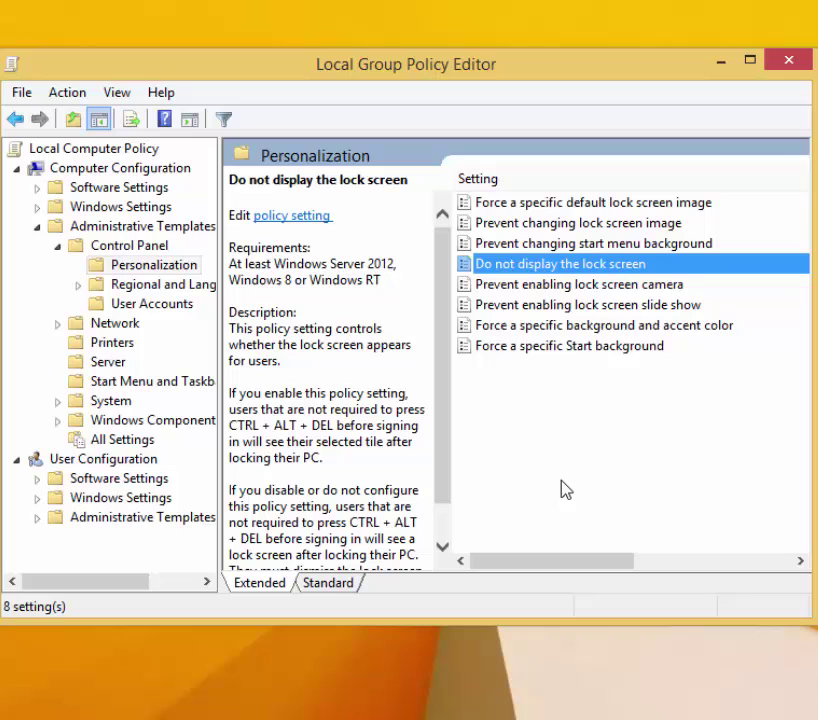
click(791, 60)
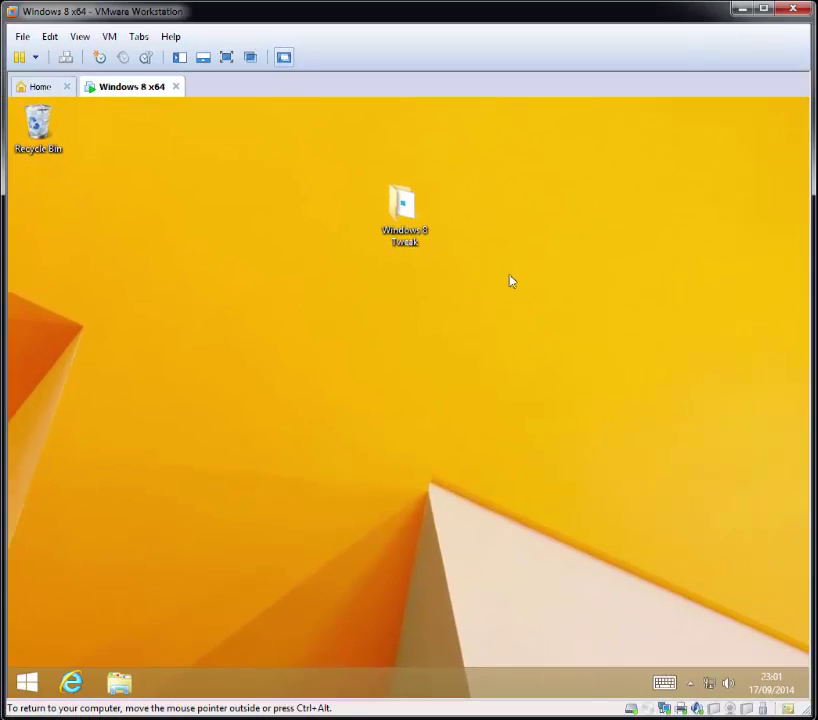
Open the StartIsBackPlus for Windows 8.1 1.5 folder inside the Windows 8 Tweak folder on the desktop.
click(411, 232)
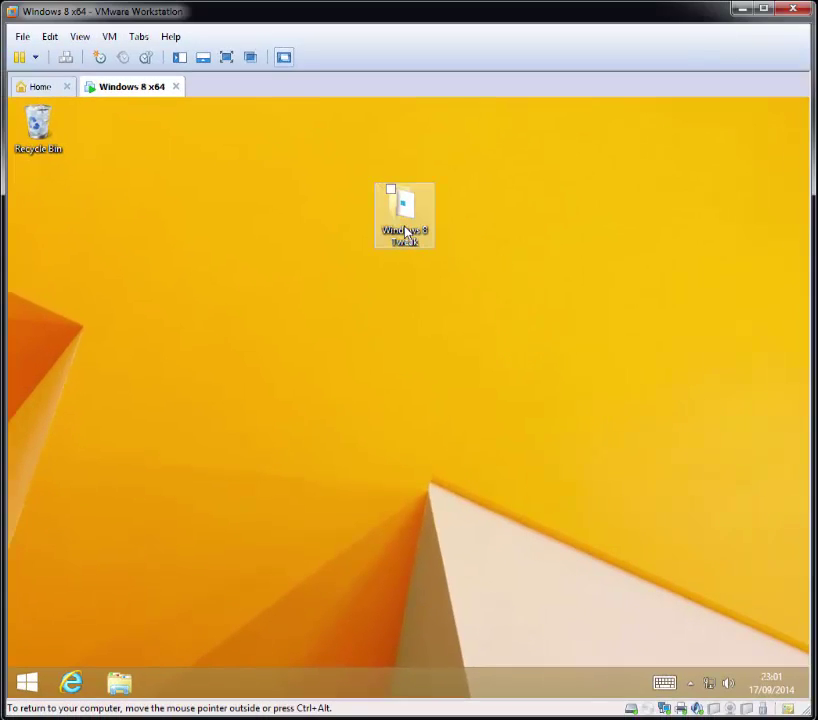
click(26, 682)
click(164, 588)
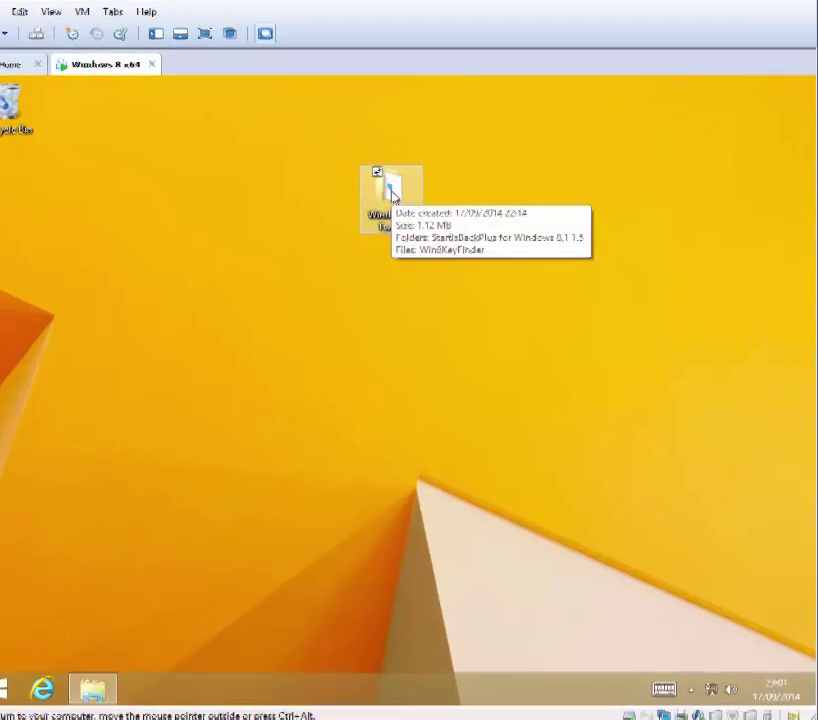
double_click(391, 194)
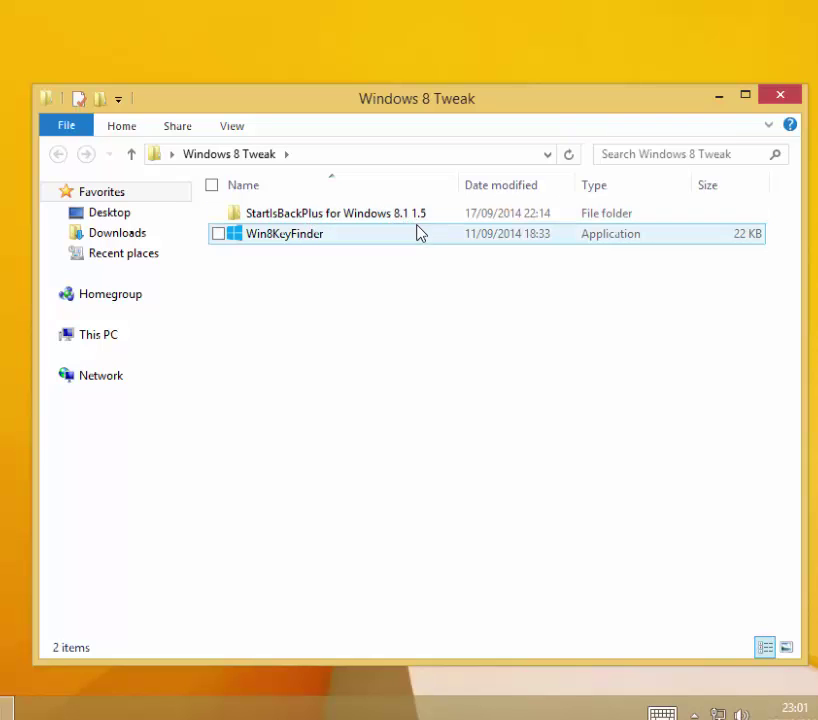
double_click(370, 222)
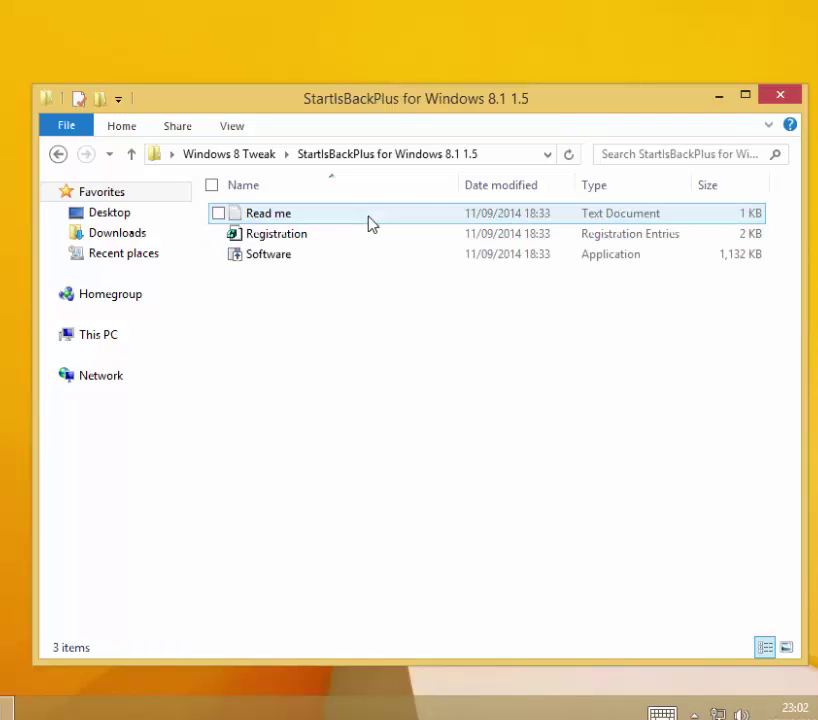
Merge the Registration file into the registry, allowing Registry Editor to make changes.
click(282, 240)
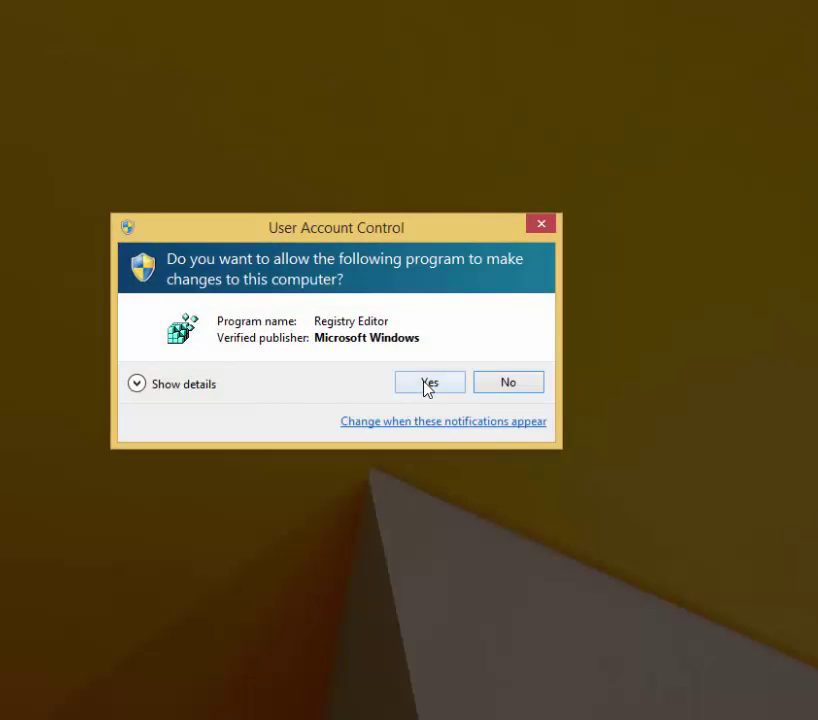
click(426, 386)
click(486, 392)
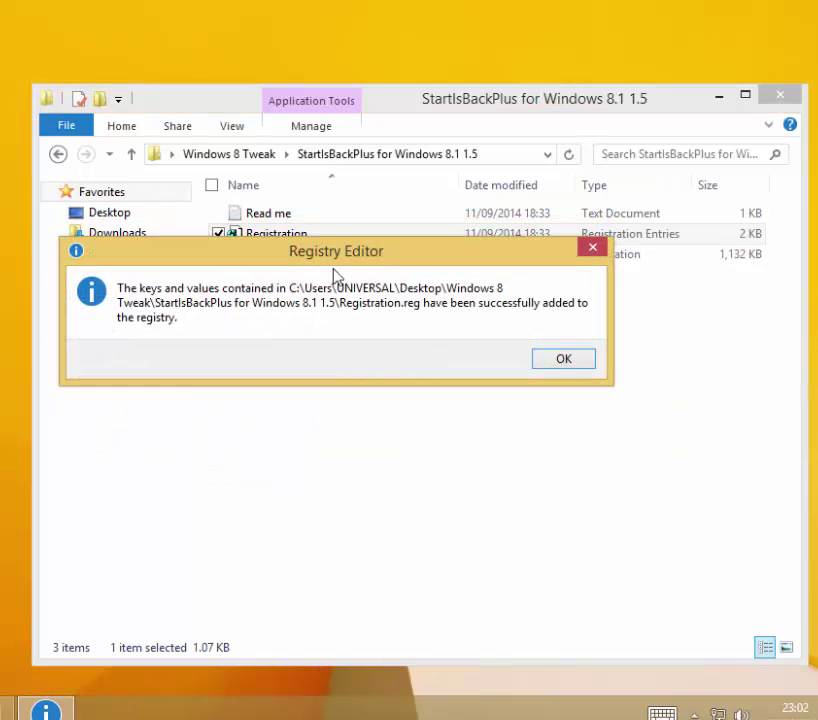
click(566, 360)
Run the Software installer, minimize the folder window and install StartIsBack for the current user account only.
double_click(290, 256)
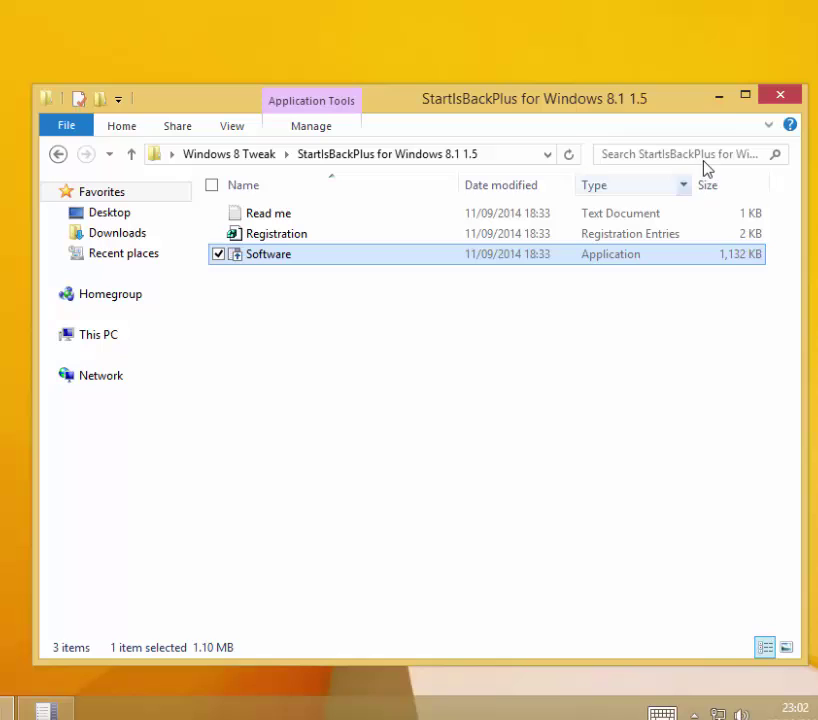
click(716, 99)
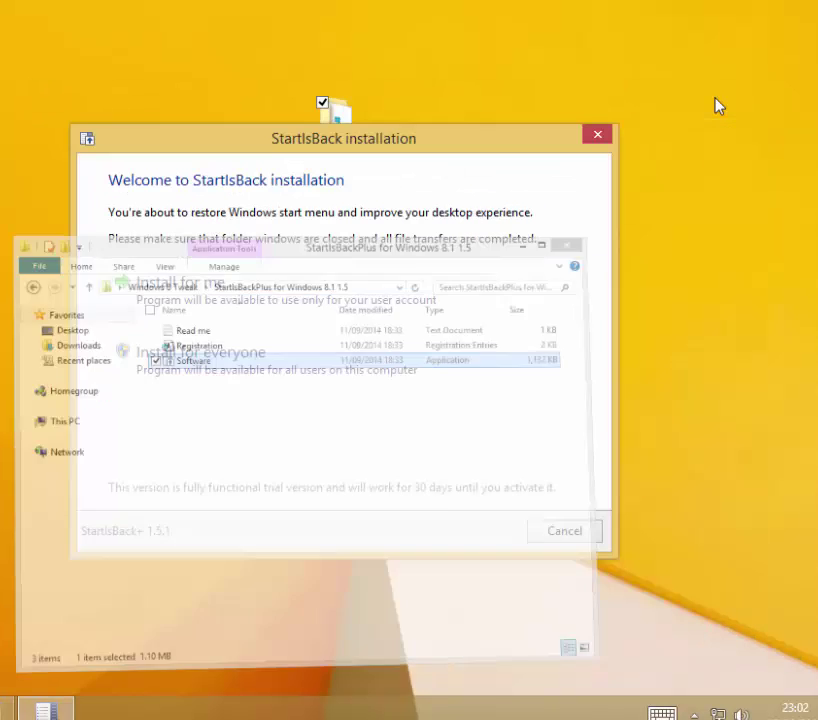
click(222, 300)
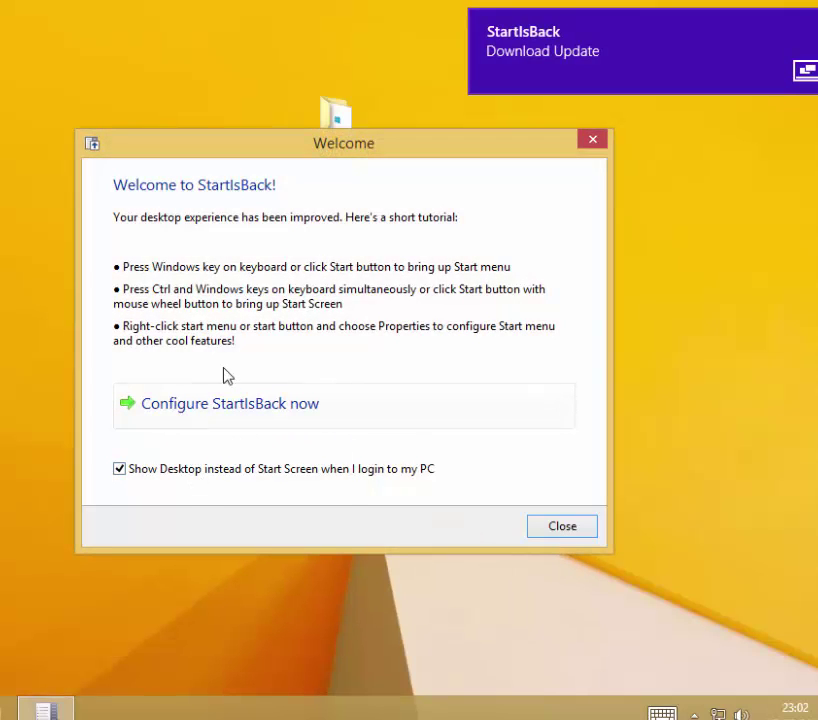
In the StartIsBack configuration, choose the green-tinted Windows orb as the Start button, review the Switching and Advanced settings, and apply the change.
click(211, 408)
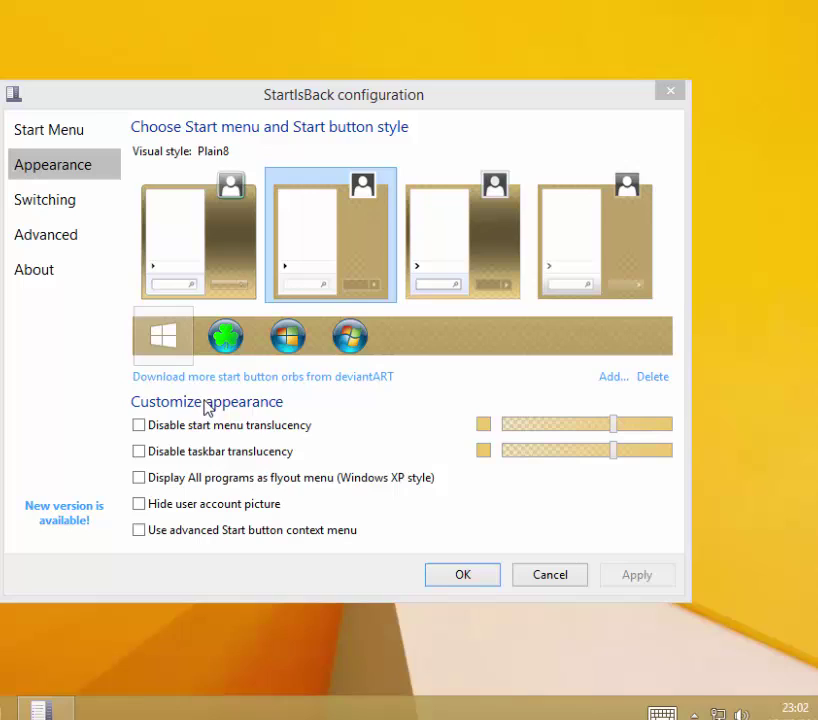
click(285, 340)
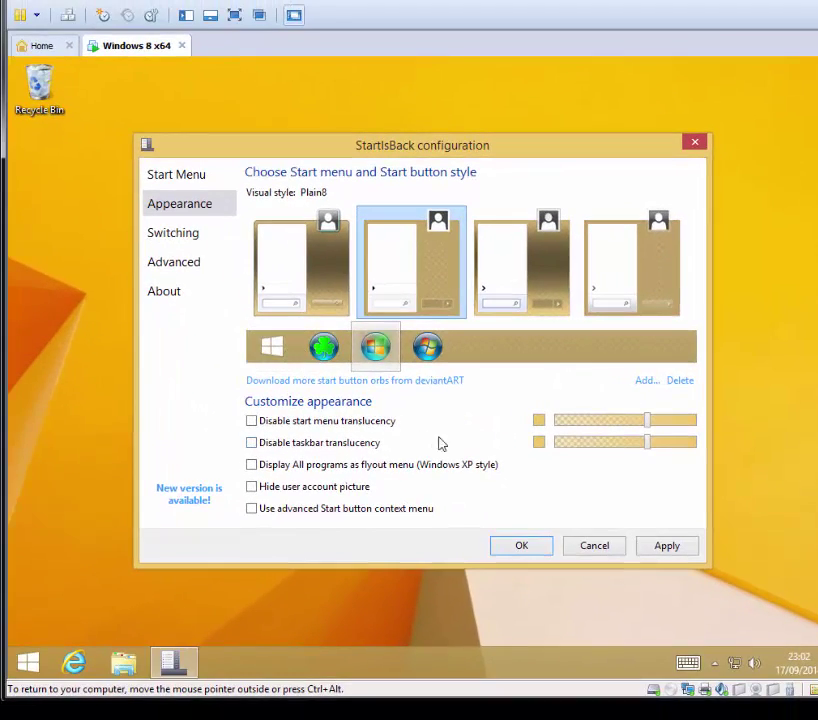
click(178, 237)
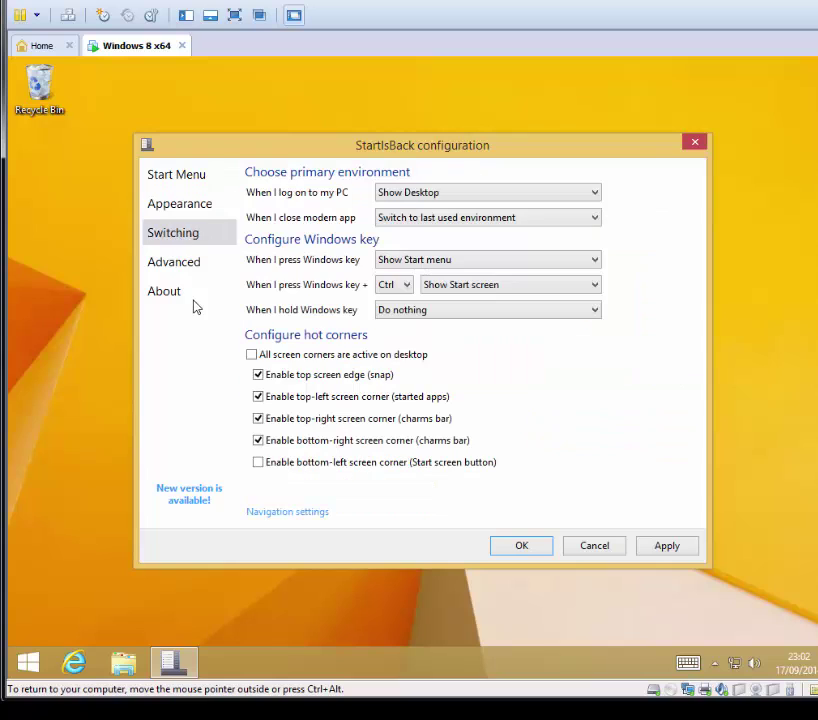
click(174, 258)
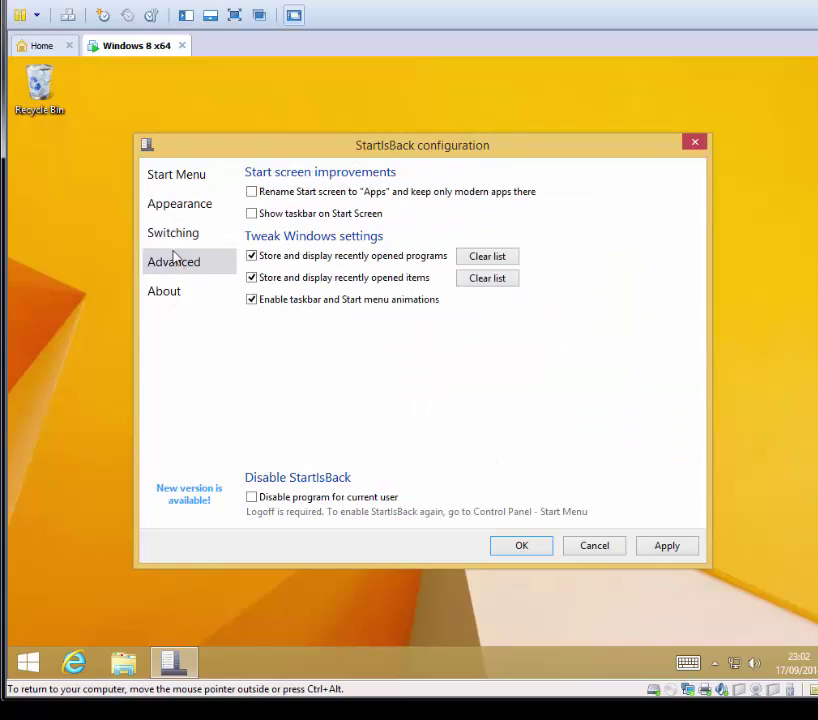
click(182, 206)
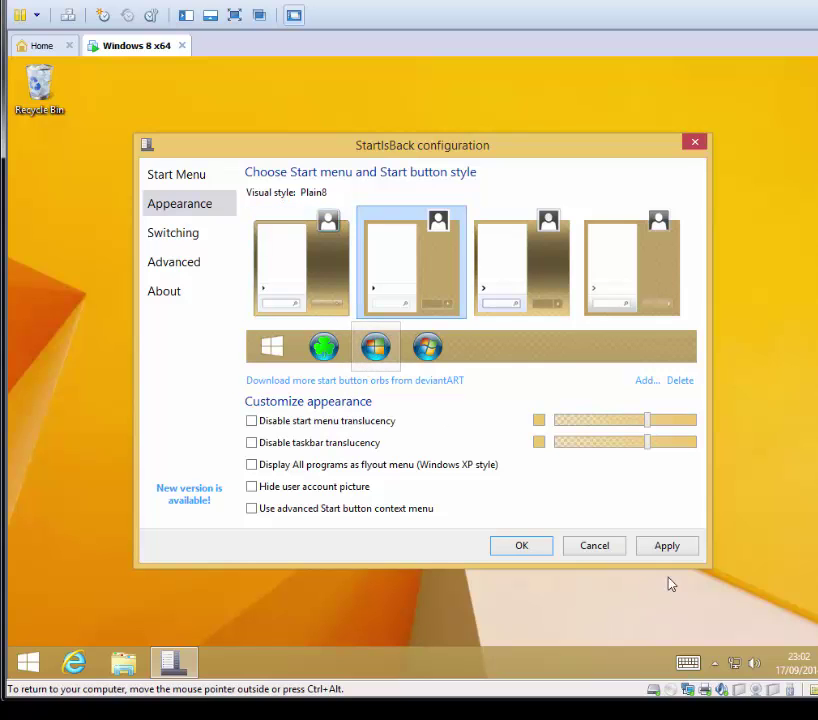
click(664, 549)
click(528, 549)
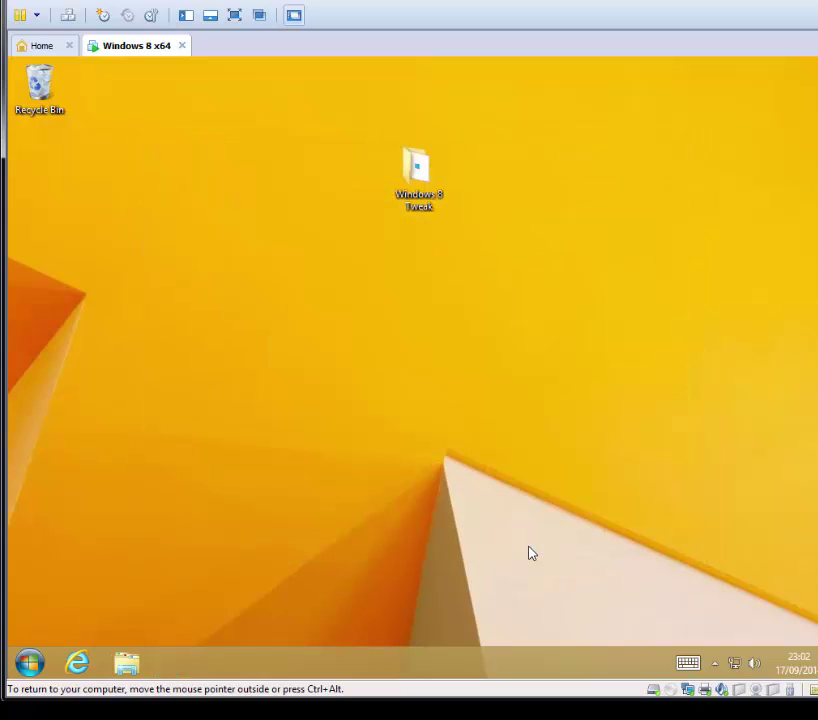
Open the restored Start menu from the new Start button to view it, and close it again.
click(32, 660)
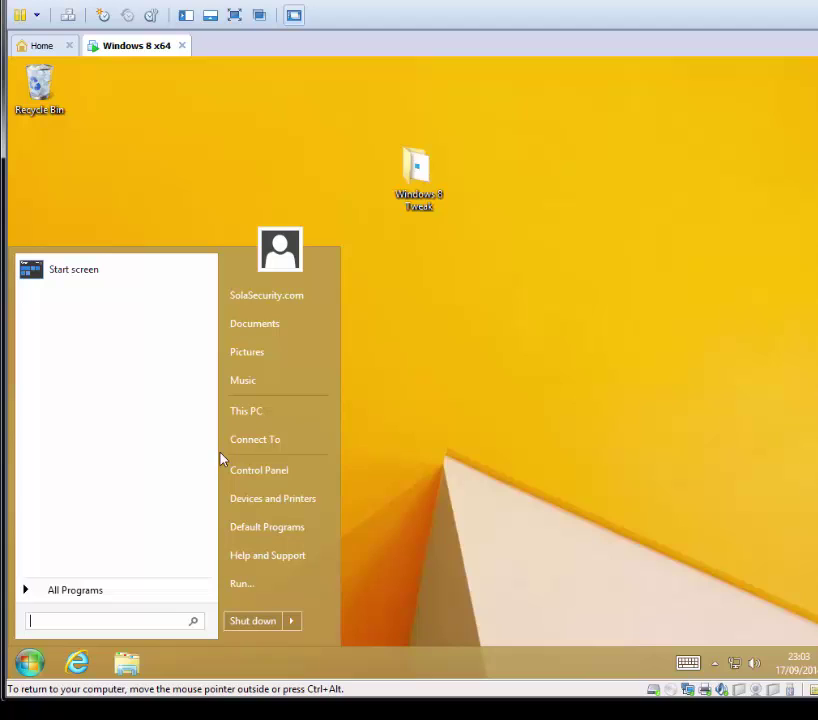
click(380, 402)
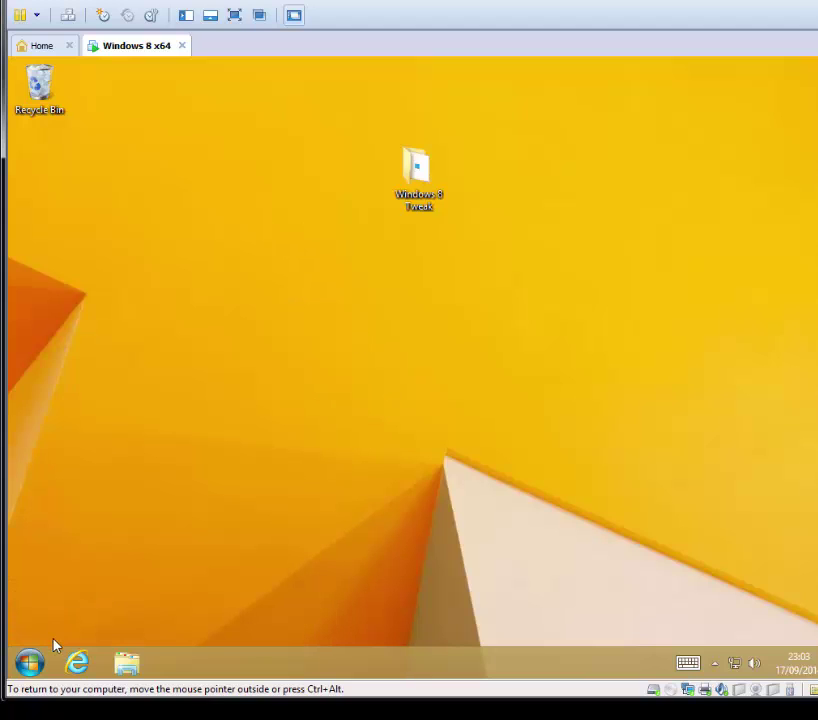
click(38, 660)
click(359, 483)
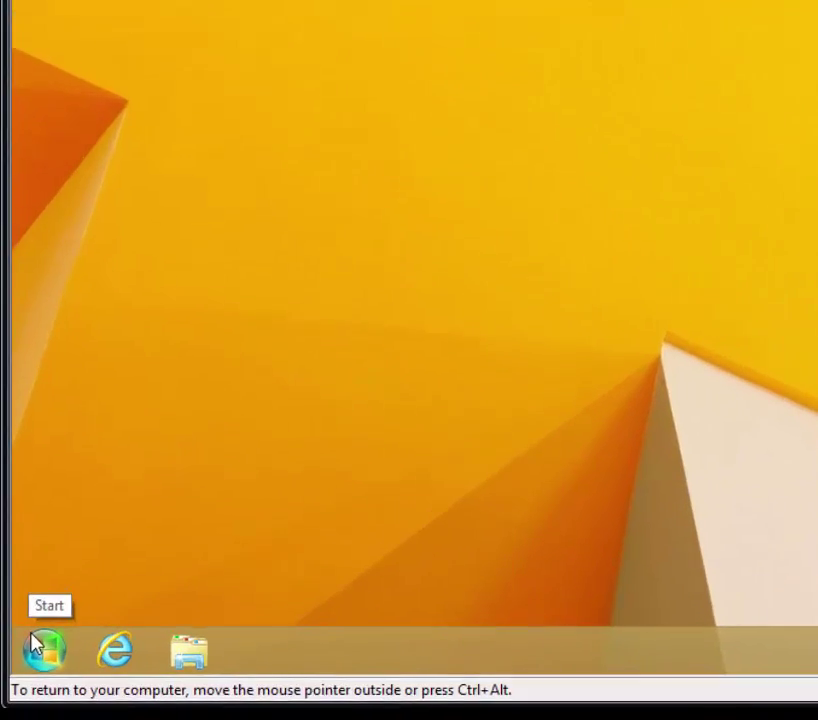
Run msconfig from the Start menu search and launch the Change UAC Settings tool from System Configuration.
click(30, 661)
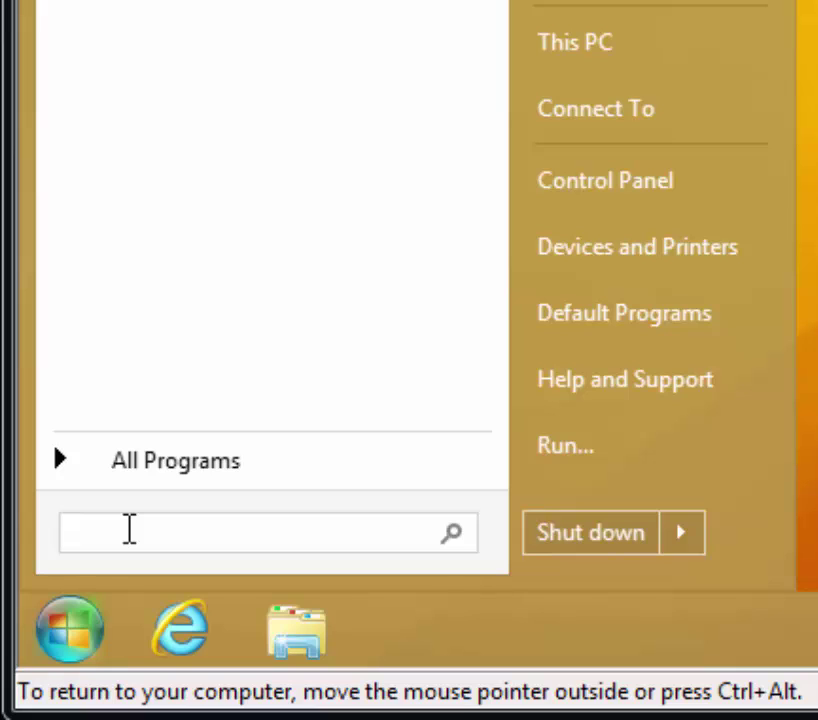
text(msconf)
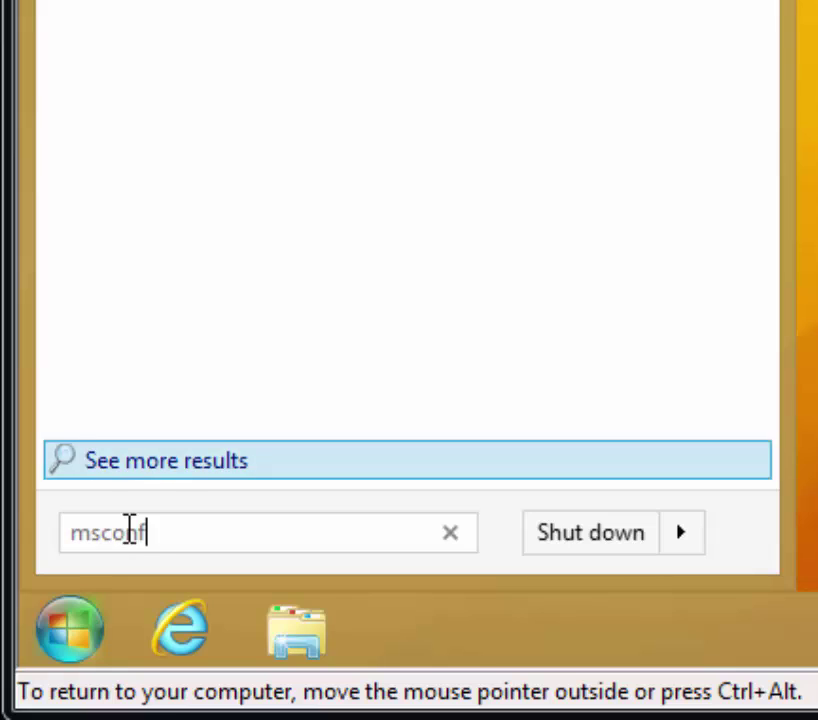
text(ig)
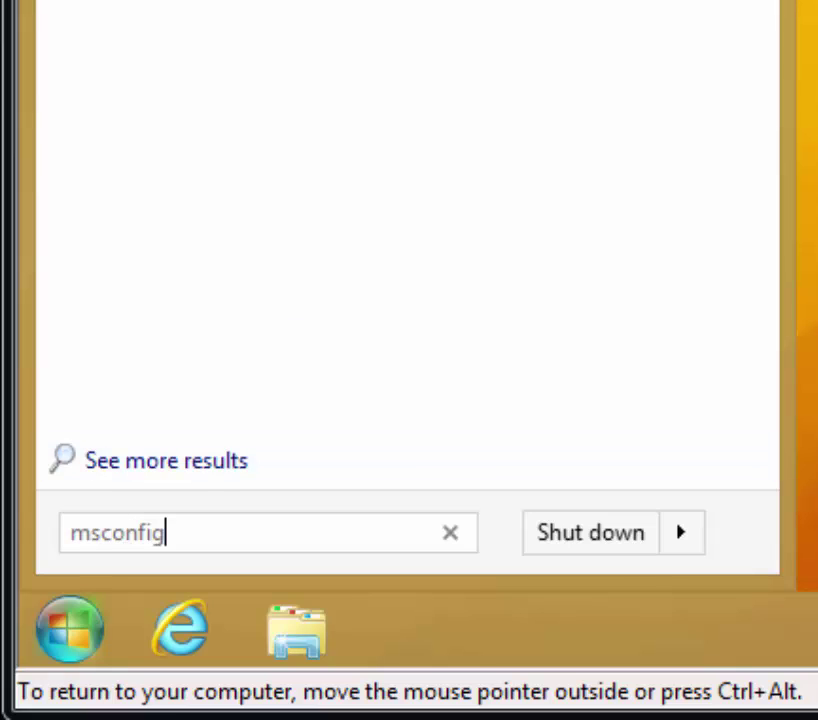
key(Return)
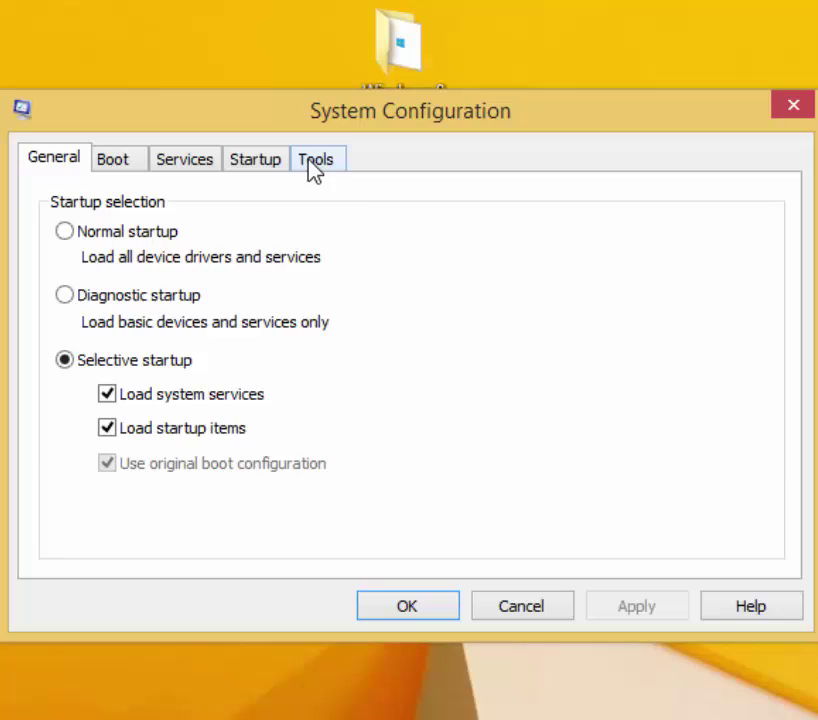
click(313, 163)
click(121, 264)
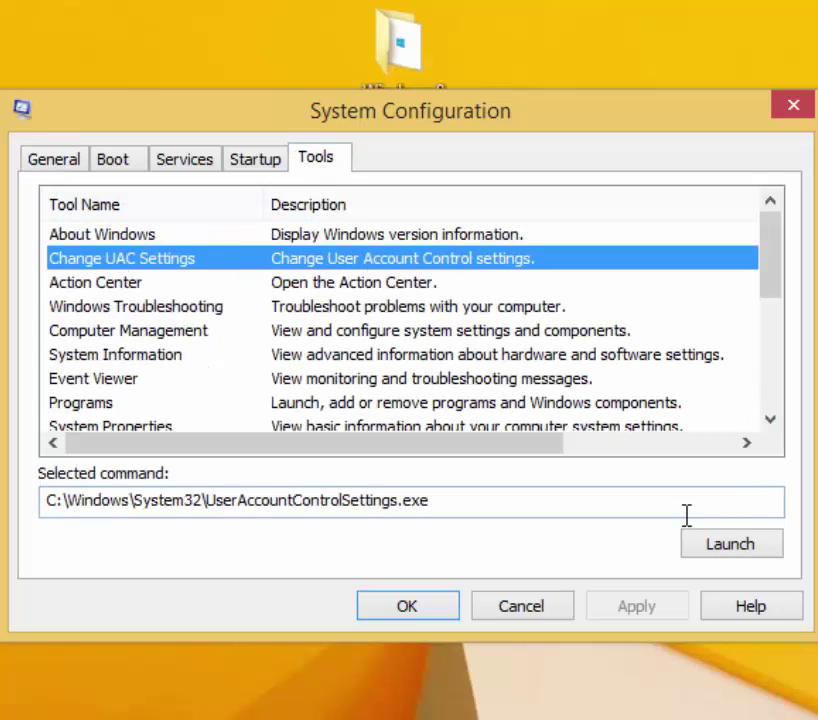
click(703, 546)
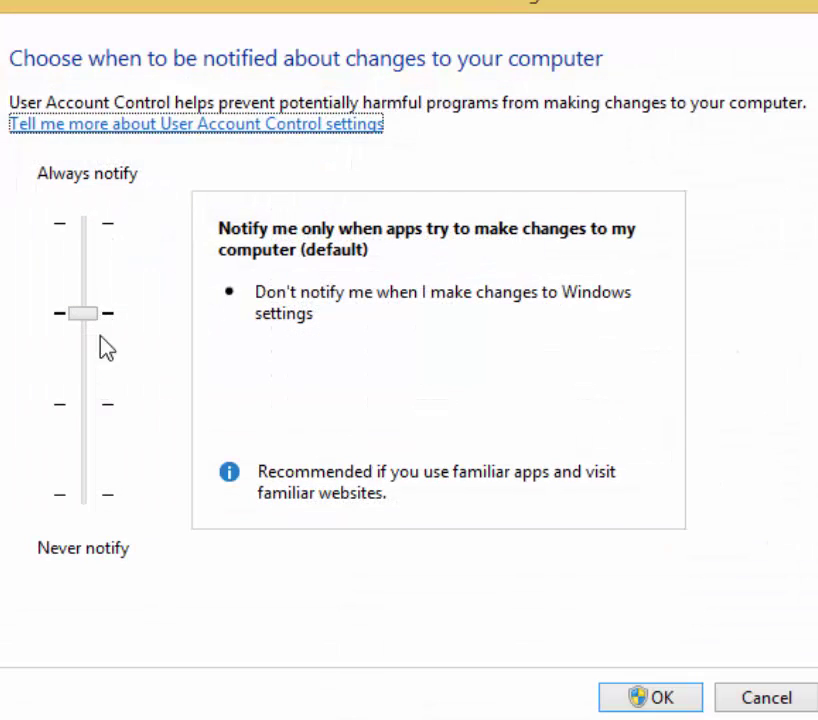
Set User Account Control to Never notify, allow the change, and close System Configuration.
drag(80, 312, 104, 490)
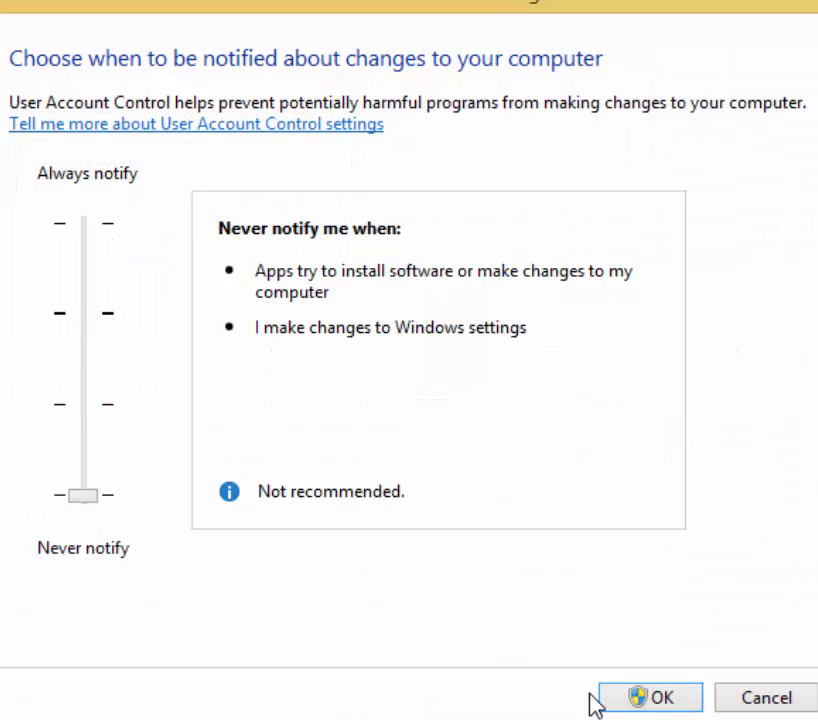
click(657, 699)
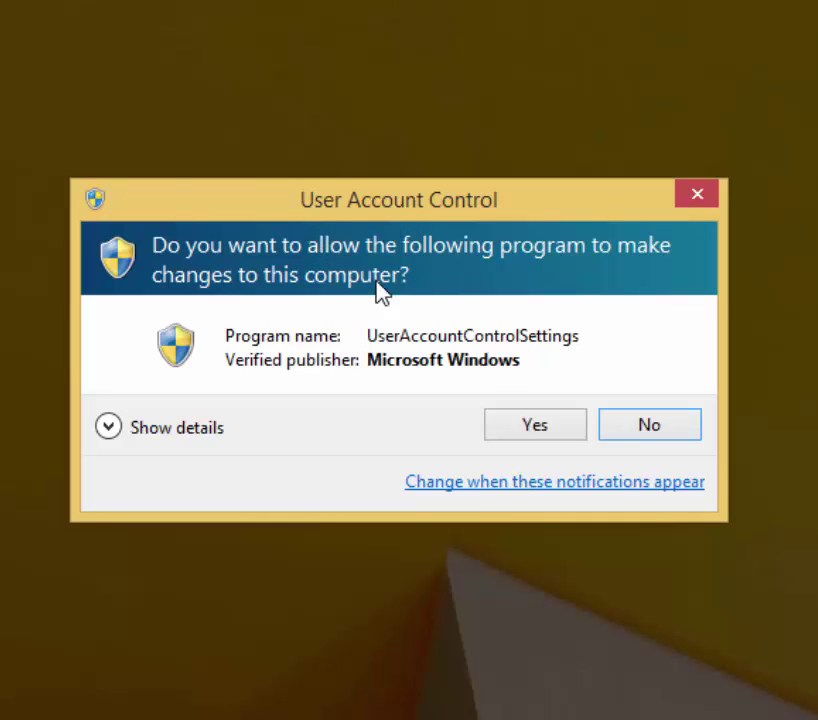
click(530, 428)
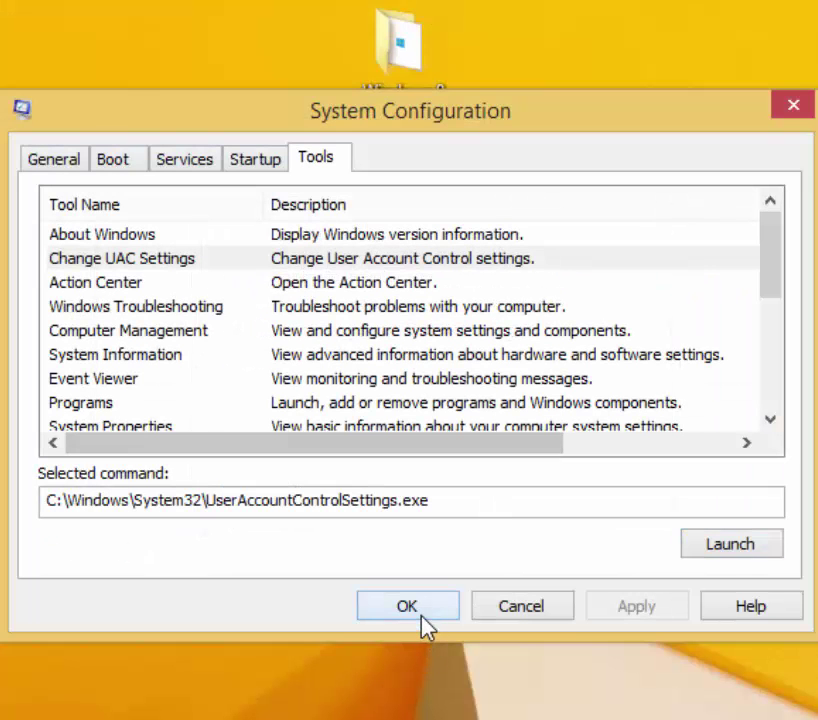
click(420, 612)
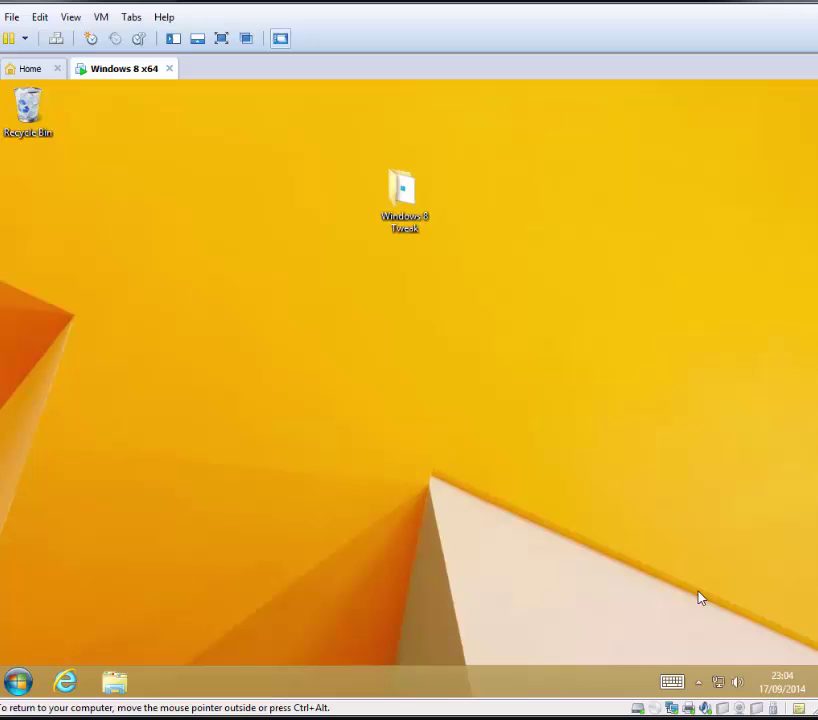
Search everywhere for "pic" using the Search charm and open the Sign-in options settings.
mouse_move(816, 694)
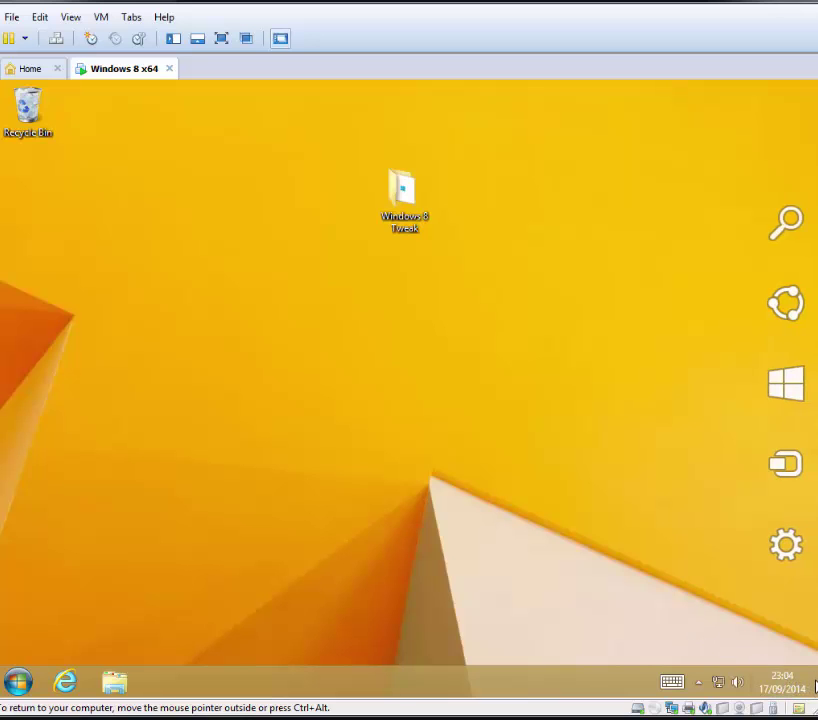
mouse_move(795, 226)
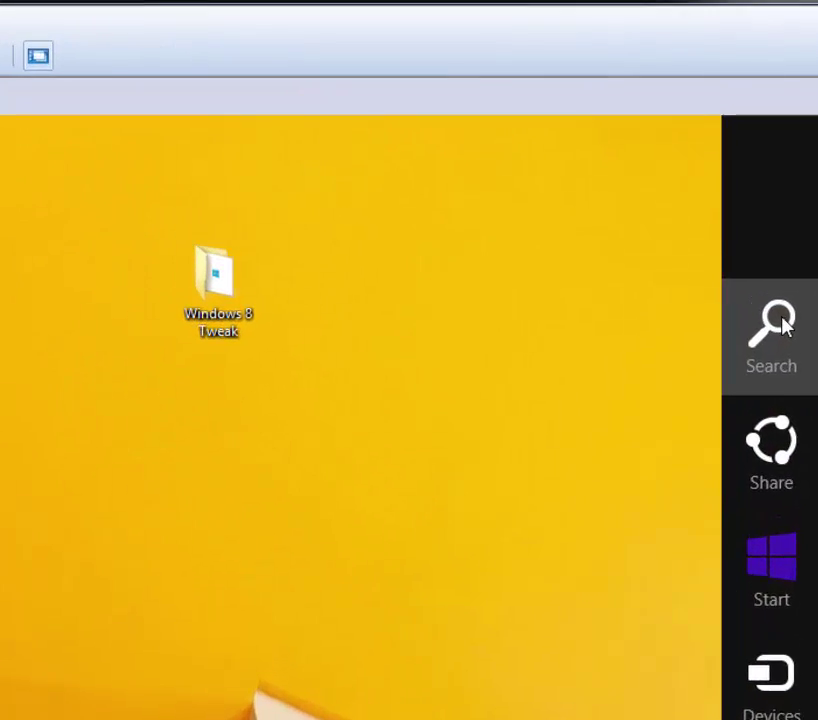
click(795, 226)
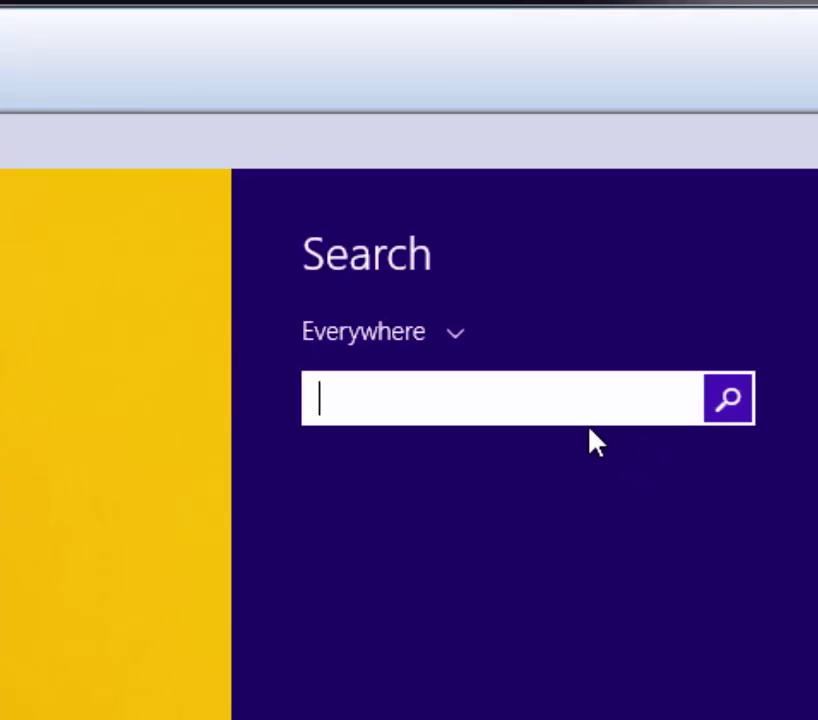
text(pi)
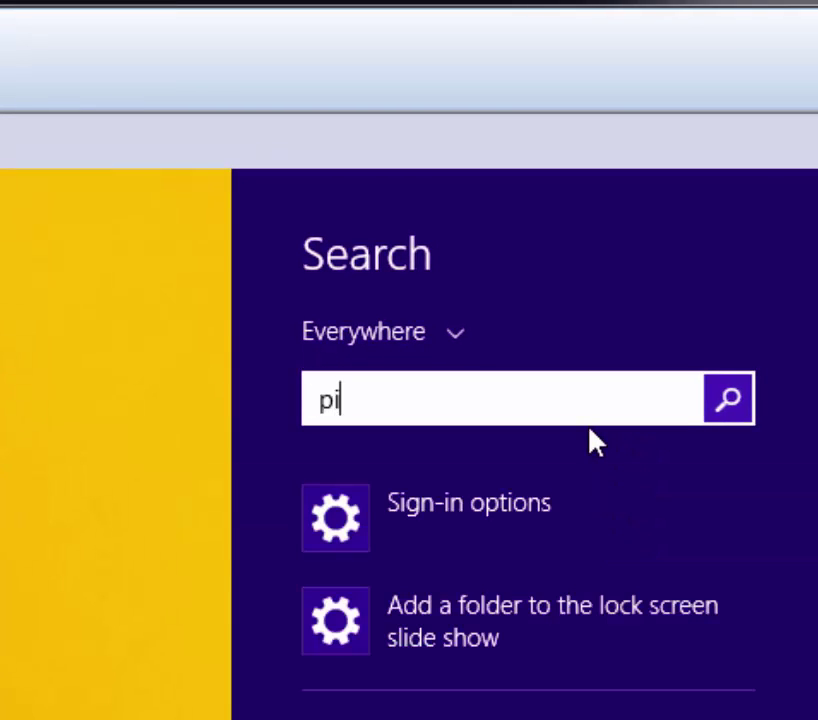
text(c)
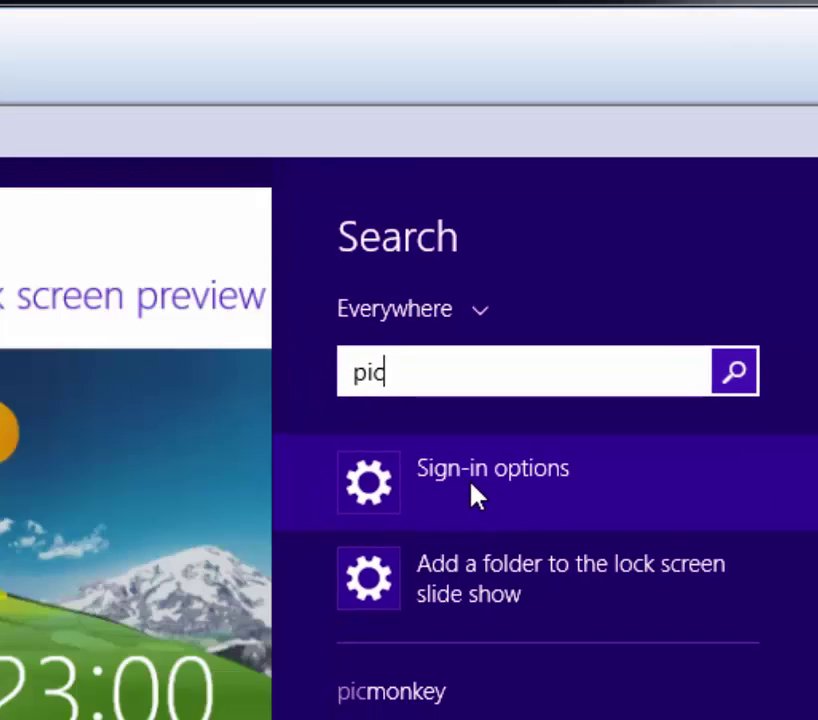
click(475, 495)
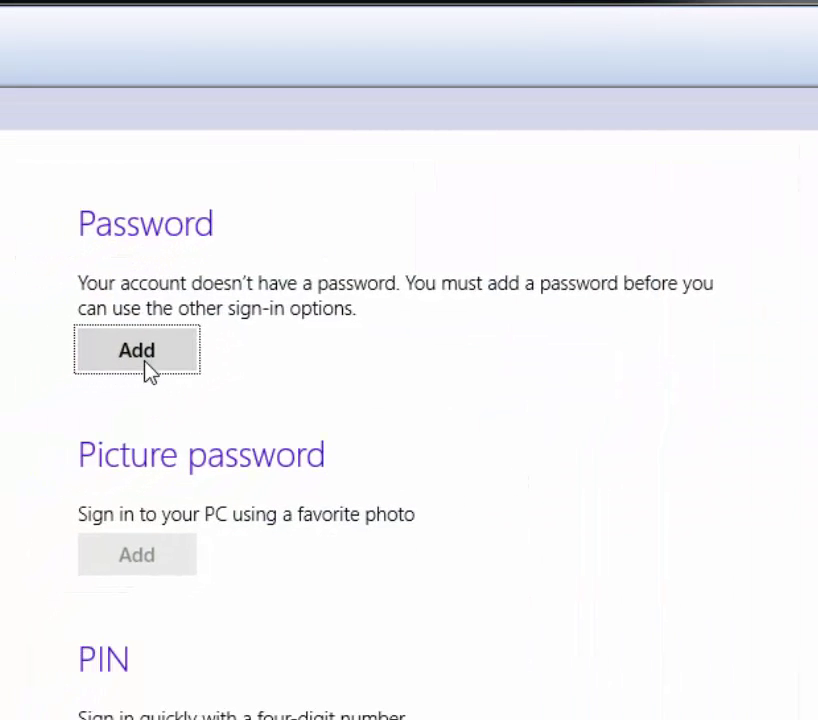
Add a password to the local account, entering and re-entering the new password with the hint "xxxx", and finish the setup.
click(149, 366)
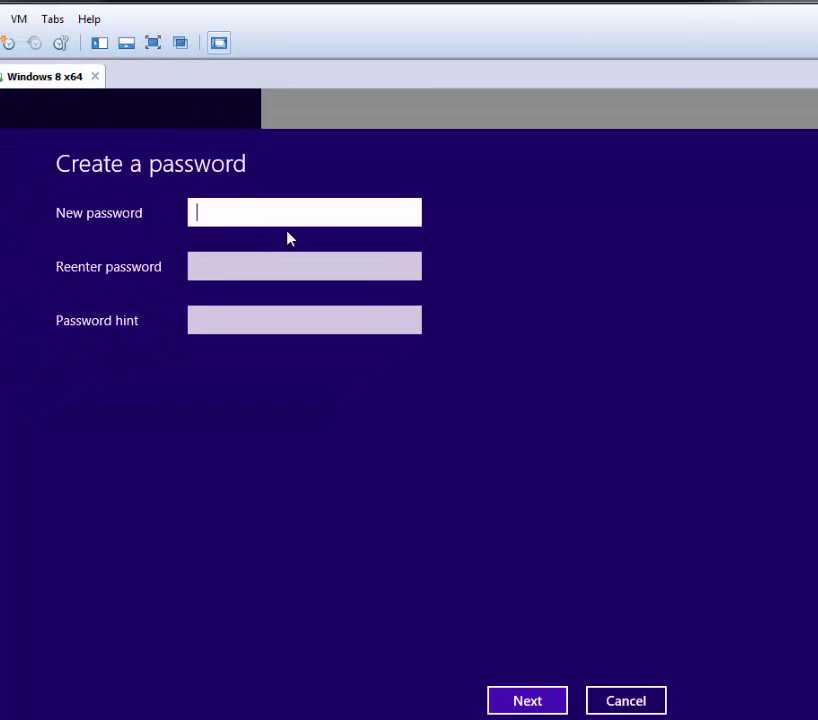
key(Caps_Lock)
text(*********)
key(Tab)
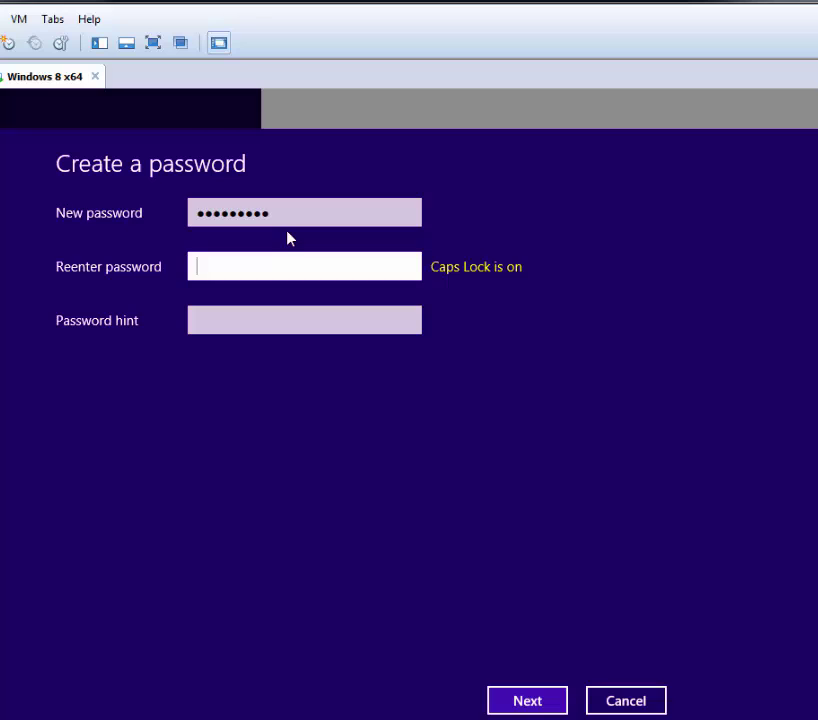
text(********)
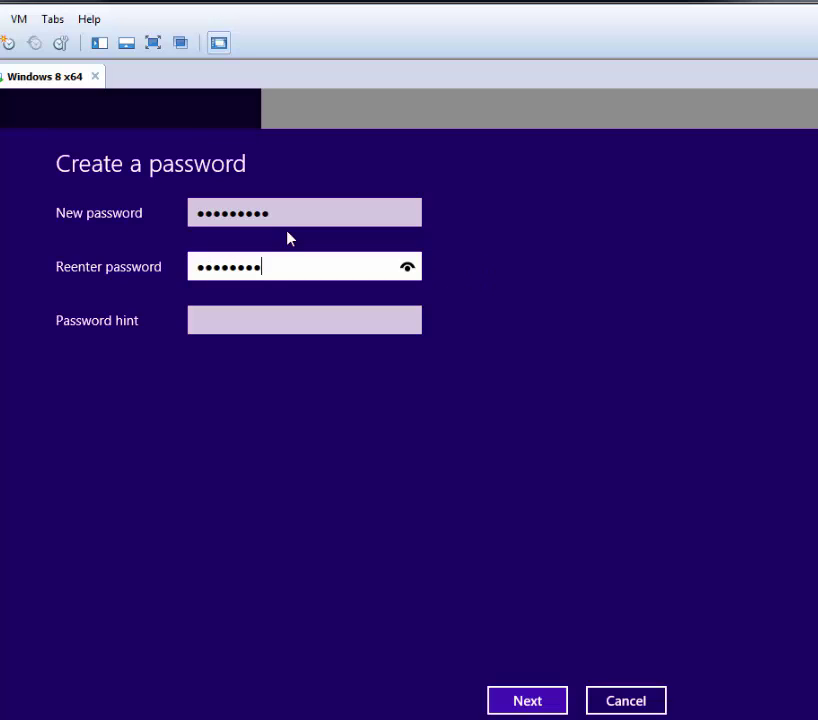
text(*)
key(Tab)
text(xx)
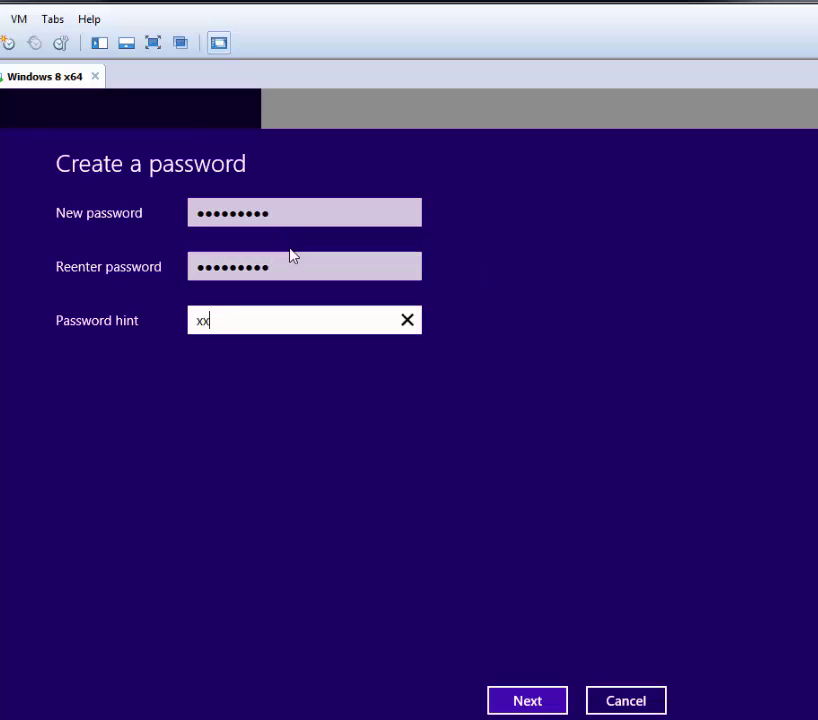
text(xx)
click(553, 704)
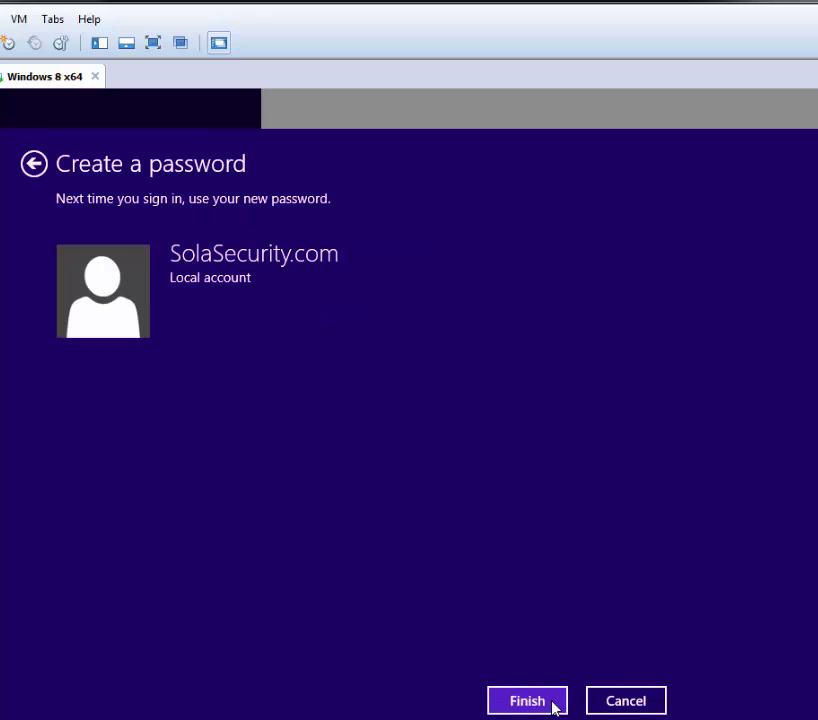
click(536, 703)
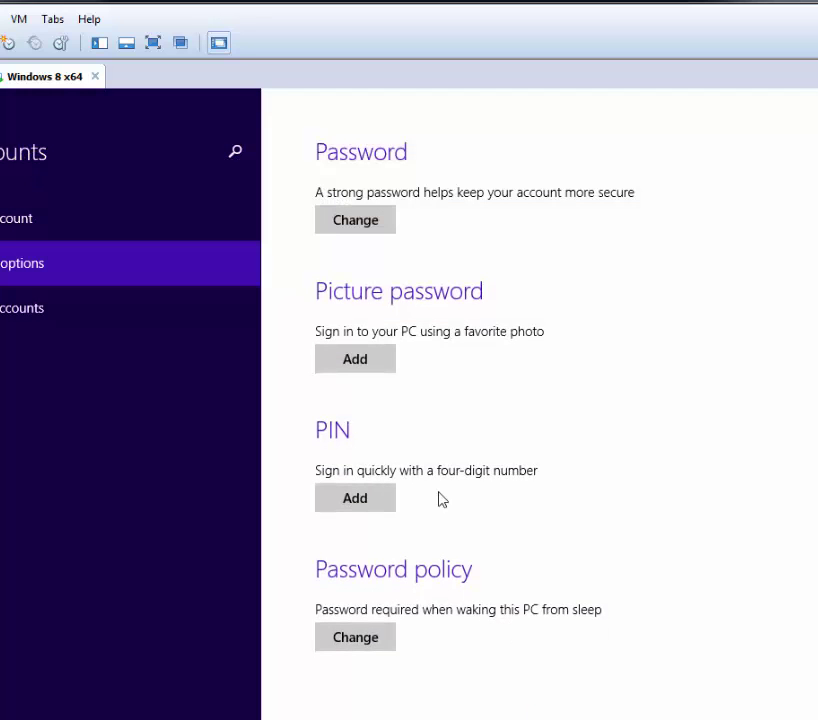
Start adding a picture password and verify the account by entering the account password.
click(375, 359)
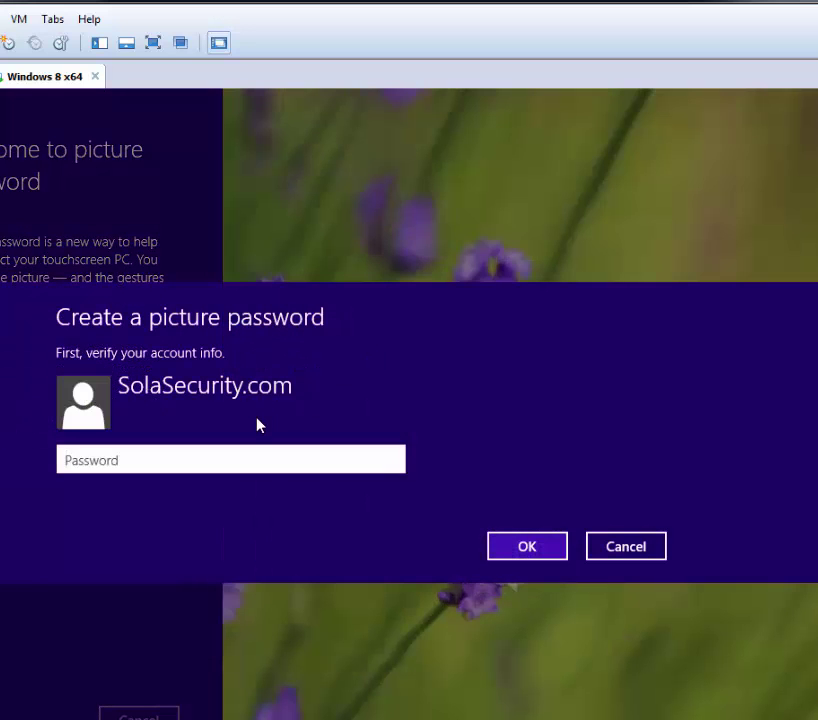
text(••••••••)
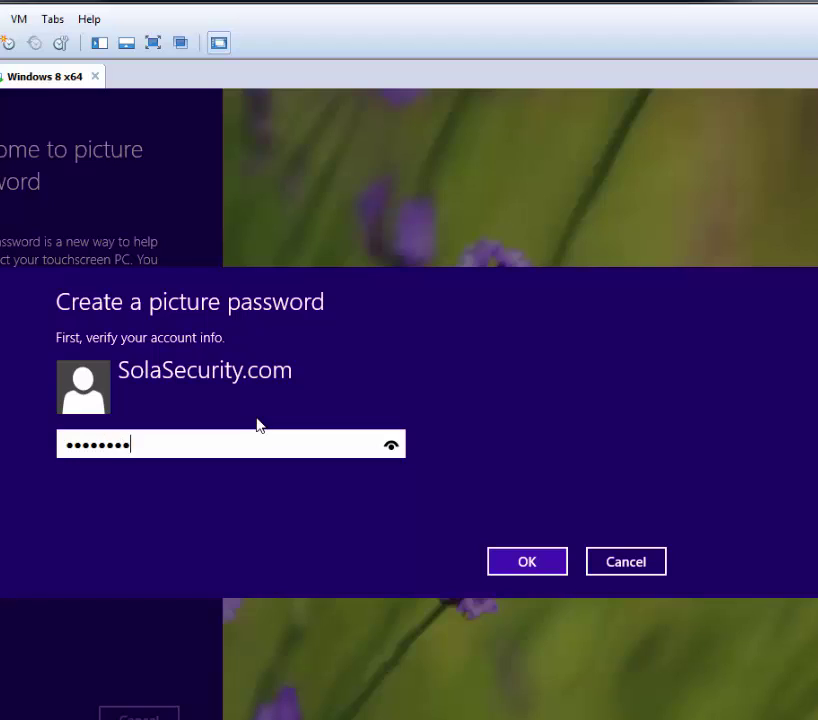
text(•)
click(541, 561)
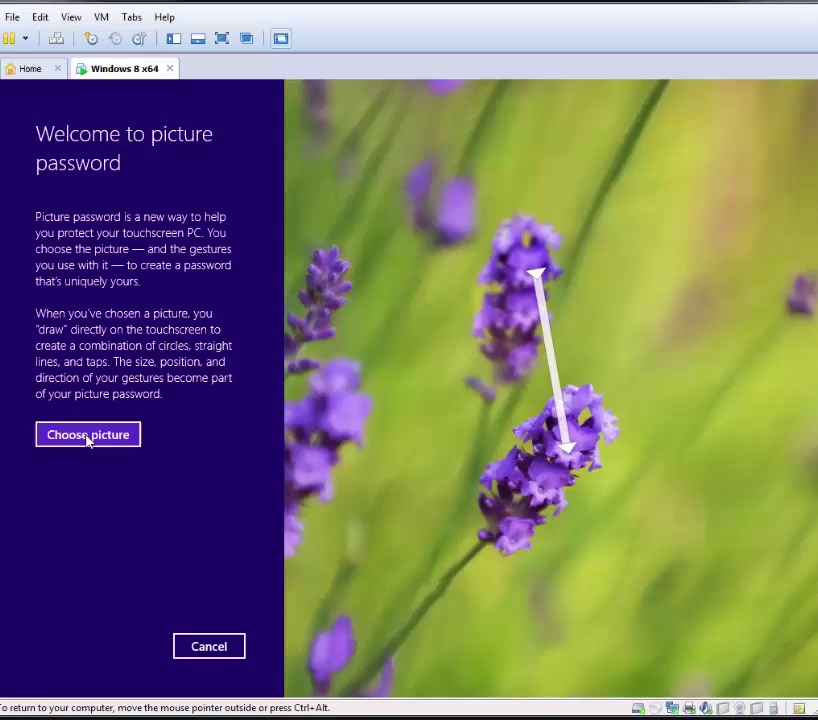
Choose k.jpg from the Pictures folder, reposition it so the child is near the centre, and use it for the picture password.
click(88, 436)
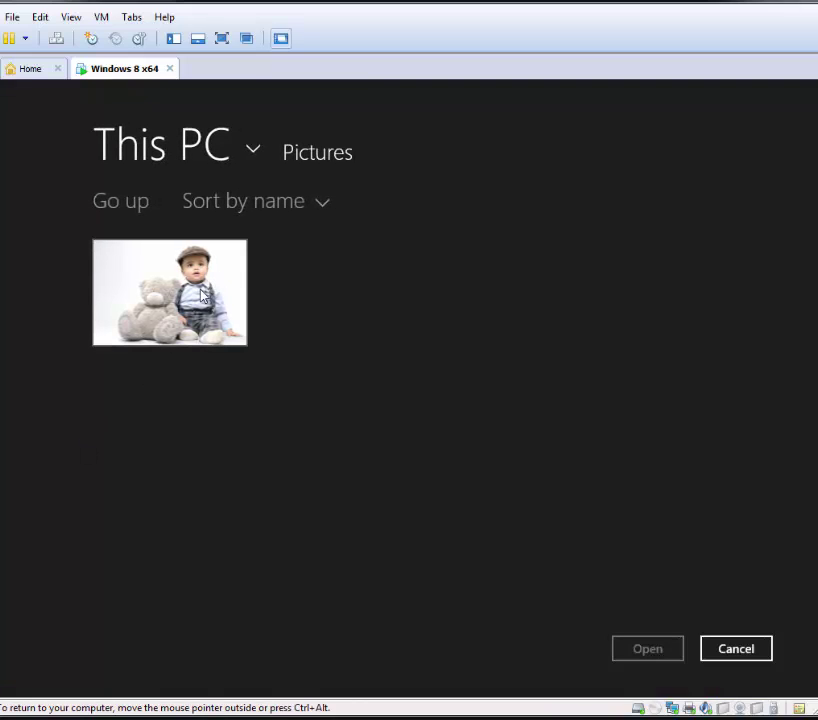
mouse_move(201, 293)
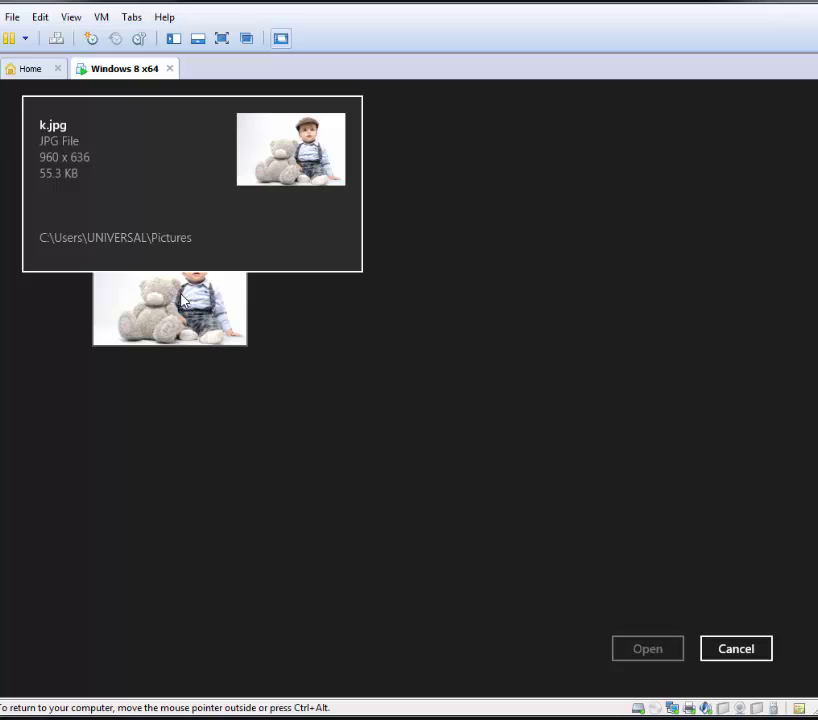
click(181, 300)
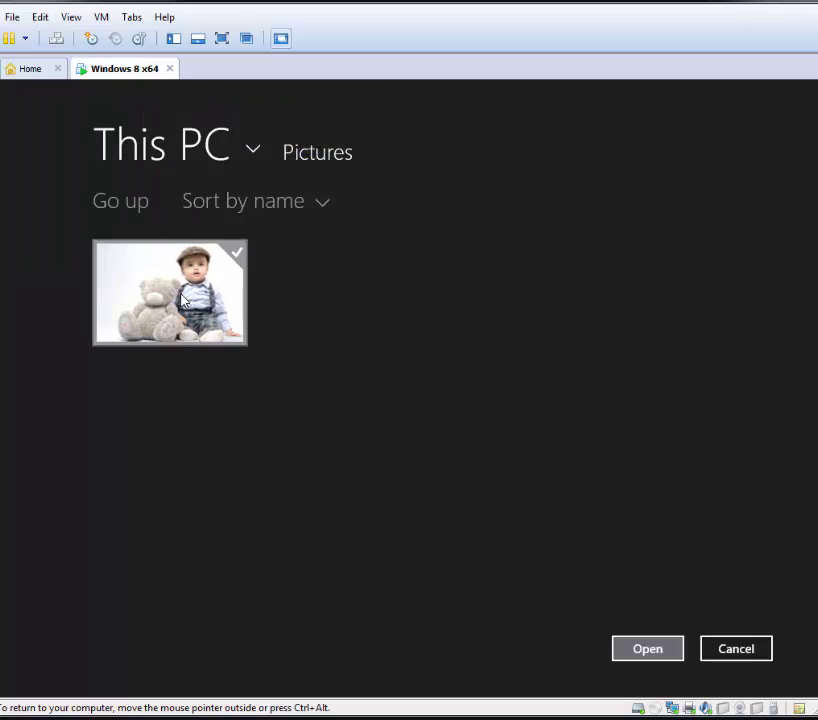
click(640, 654)
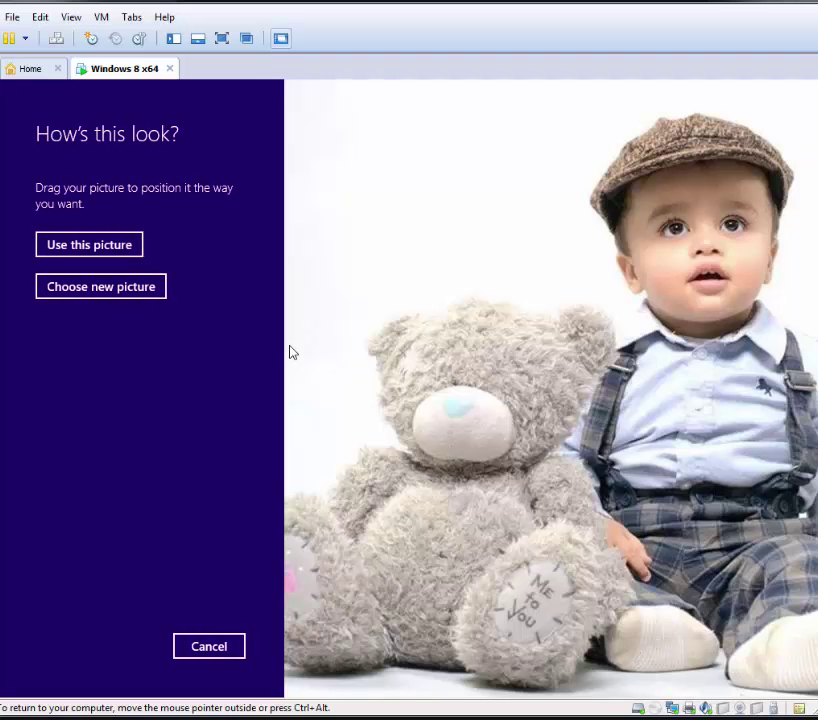
drag(584, 372, 413, 366)
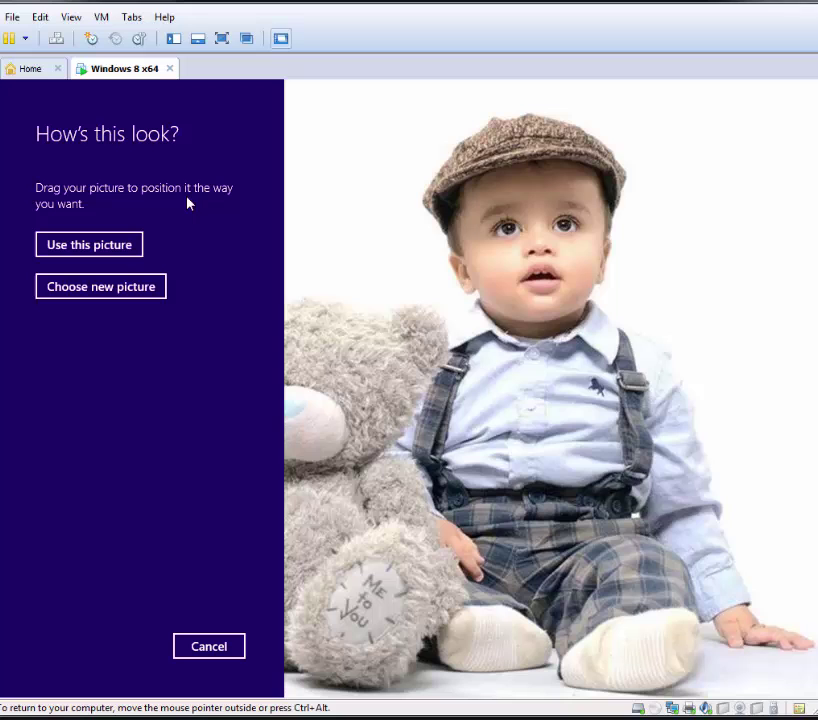
click(100, 244)
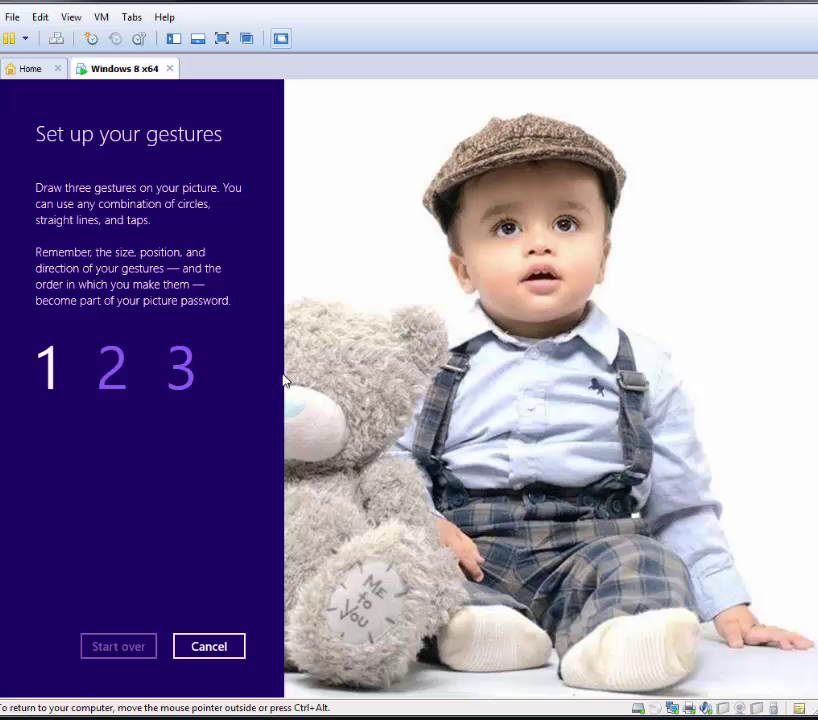
Set three tap gestures on the photo as the picture password, repeat them to confirm, and finish the setup.
click(566, 226)
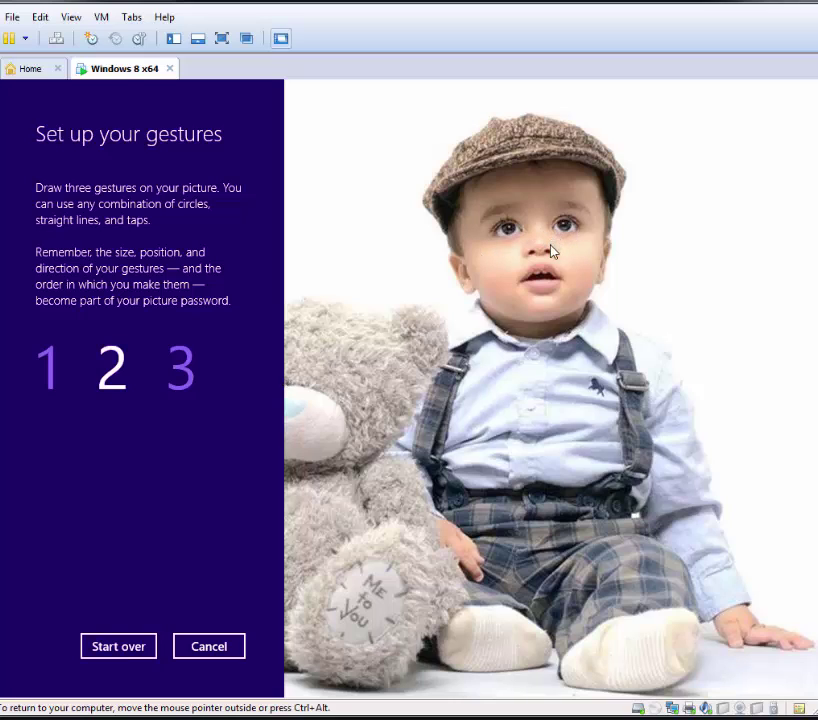
click(364, 605)
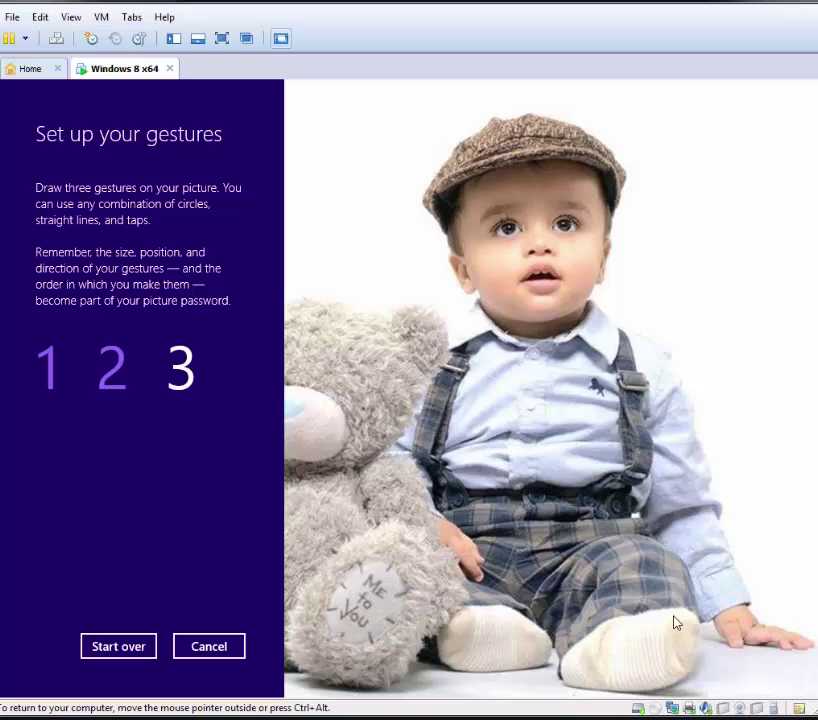
click(738, 633)
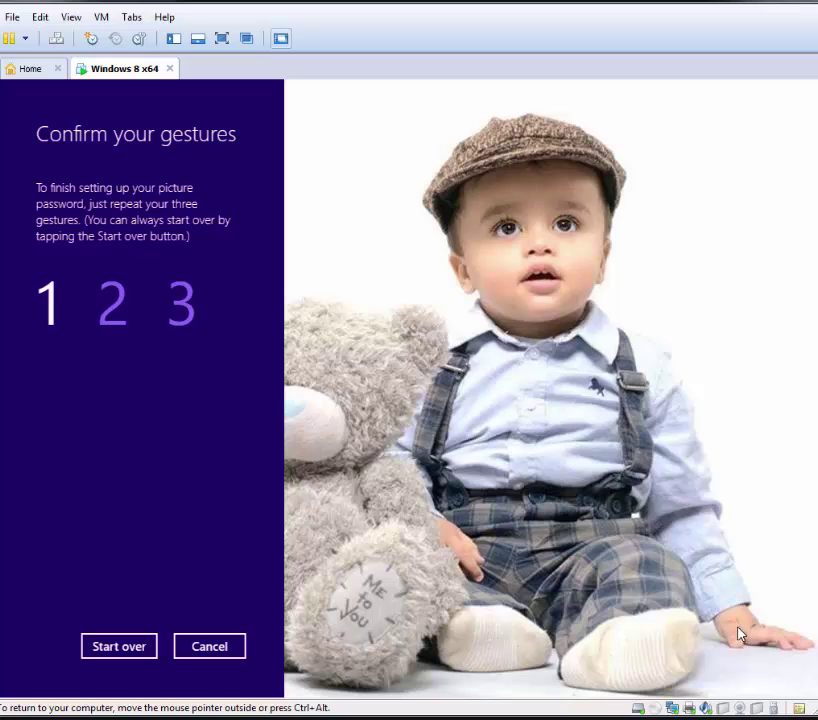
click(566, 230)
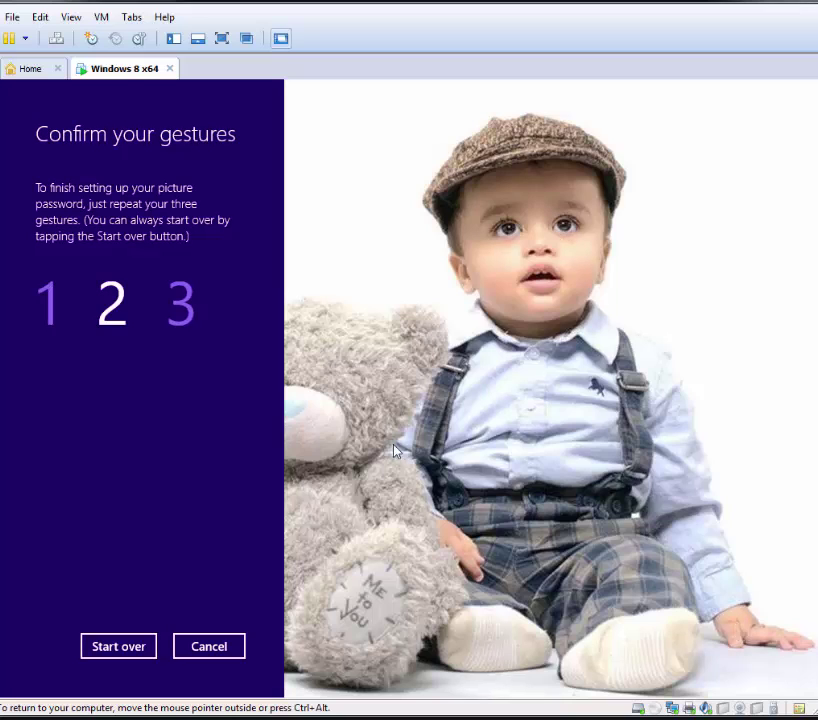
click(368, 590)
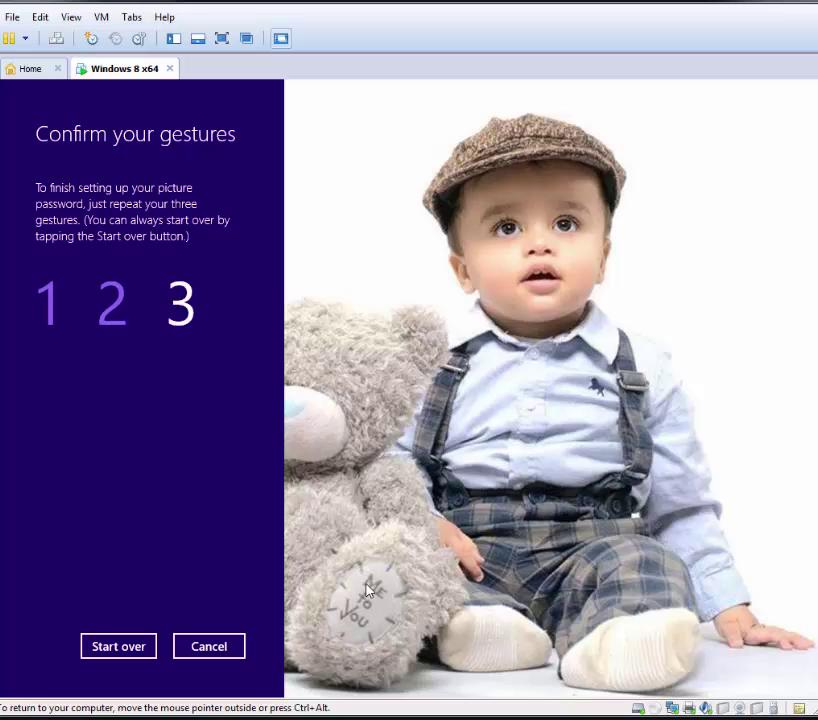
click(756, 636)
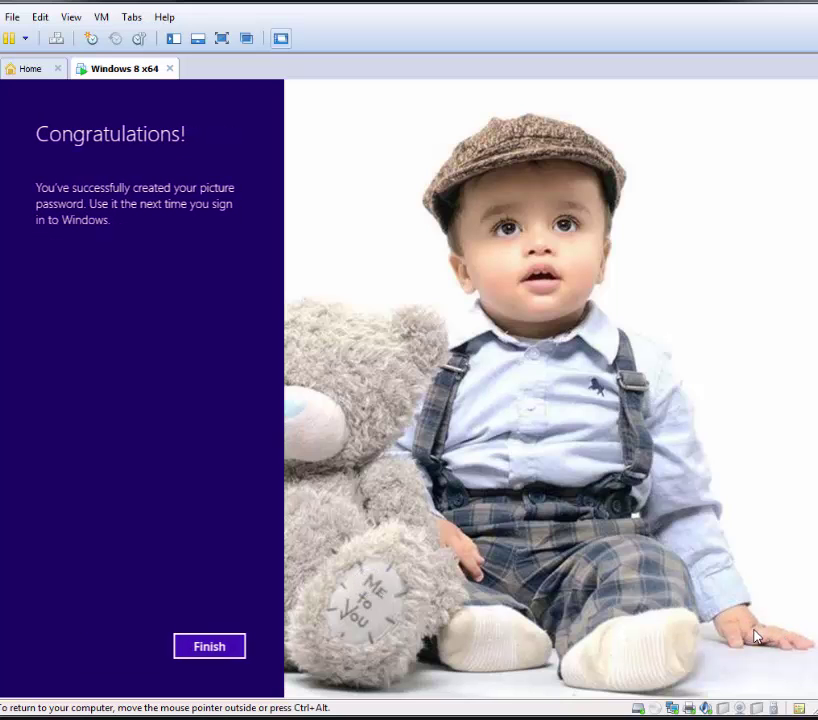
click(209, 648)
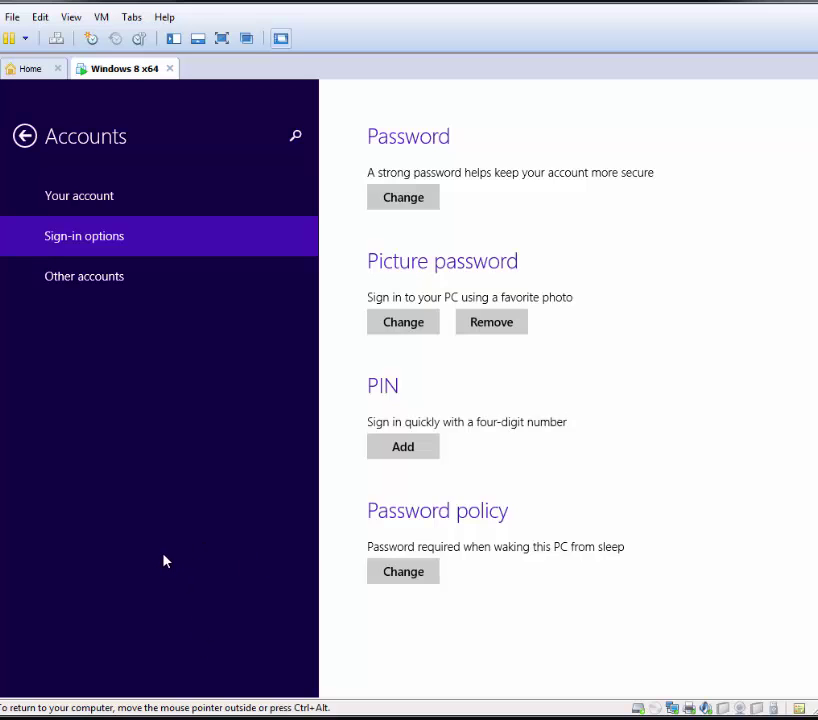
Sign out of the account and sign back in by entering the picture password gestures.
key(super)
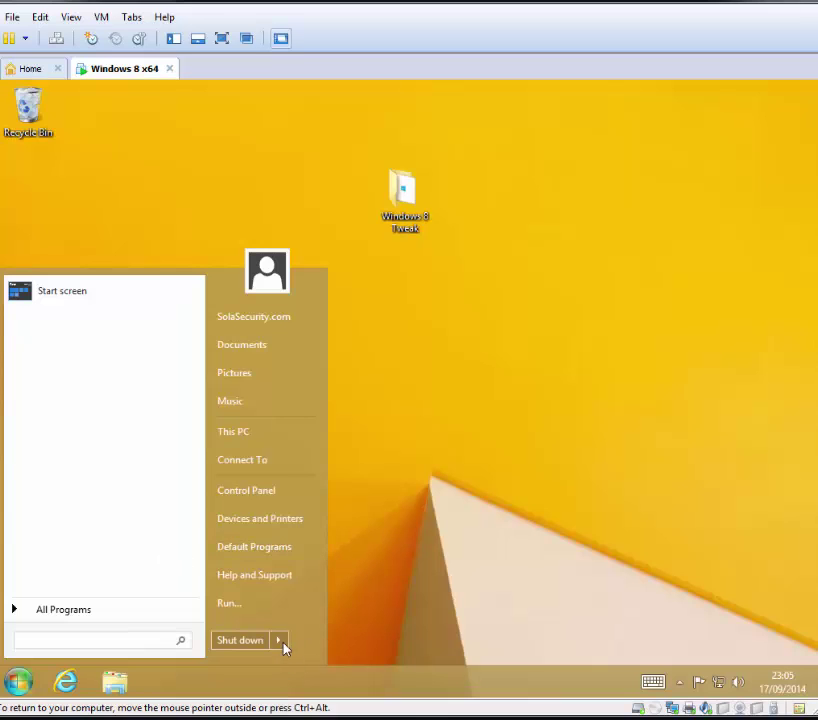
click(280, 641)
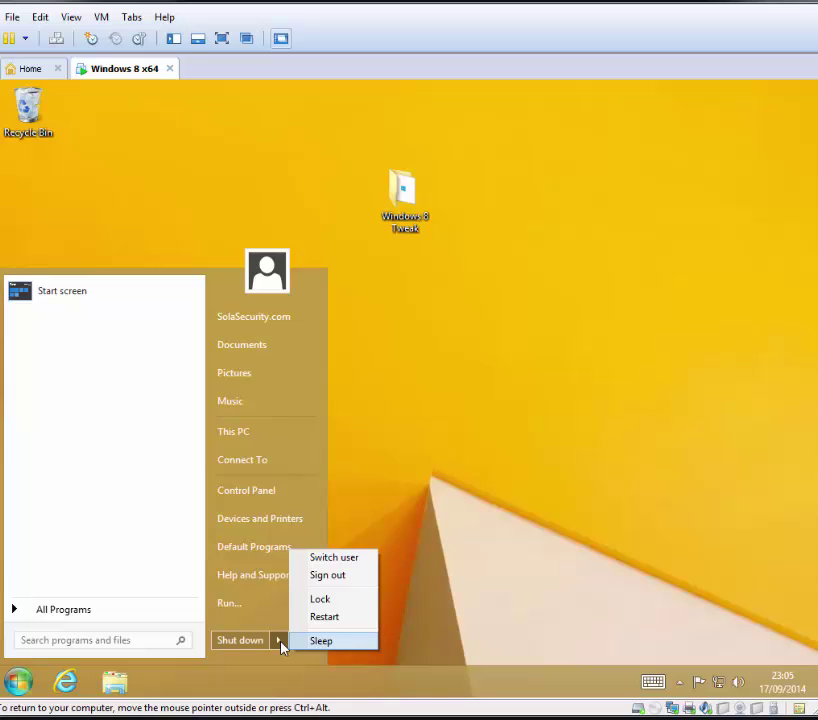
click(330, 576)
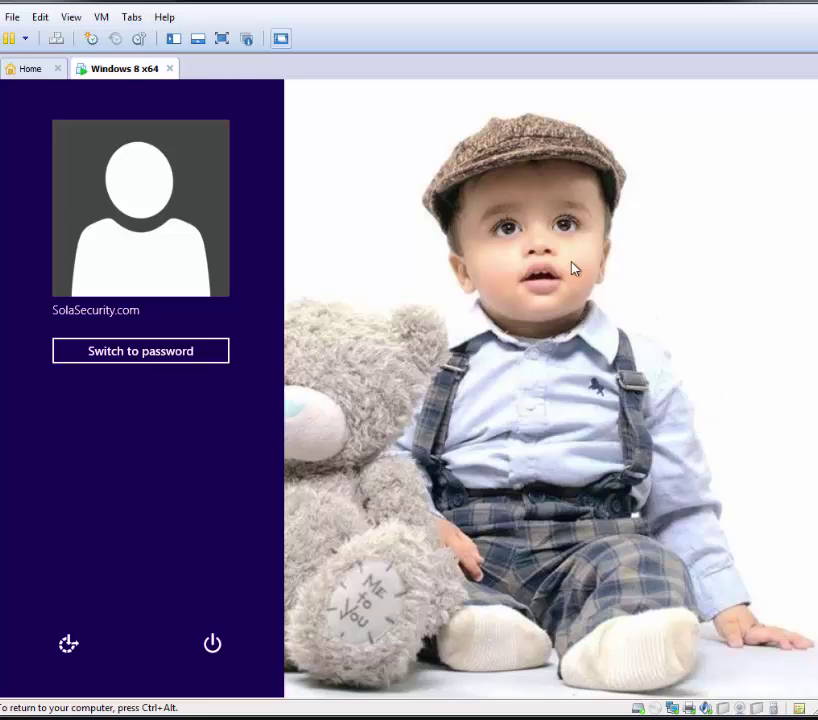
click(567, 231)
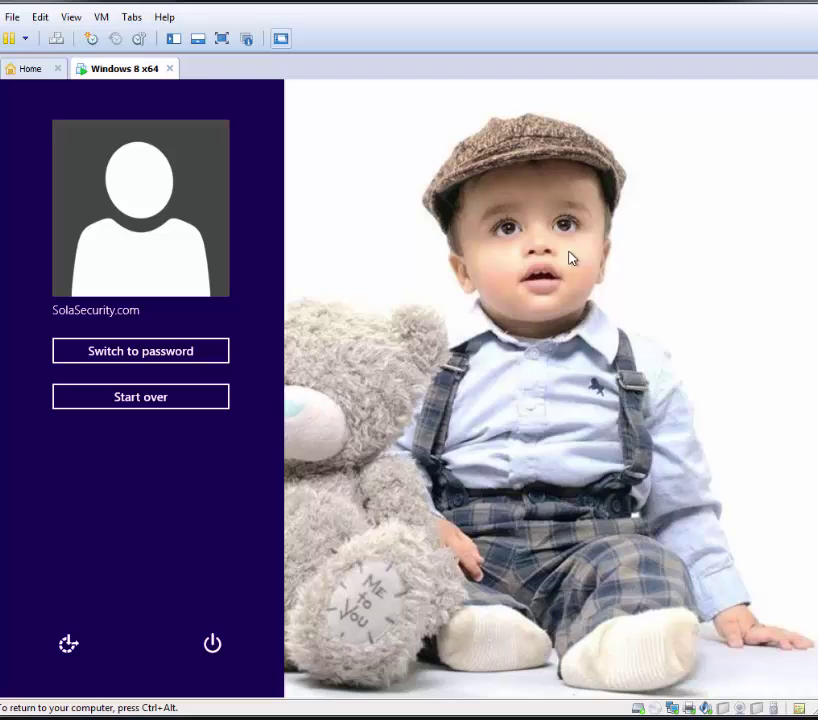
click(748, 632)
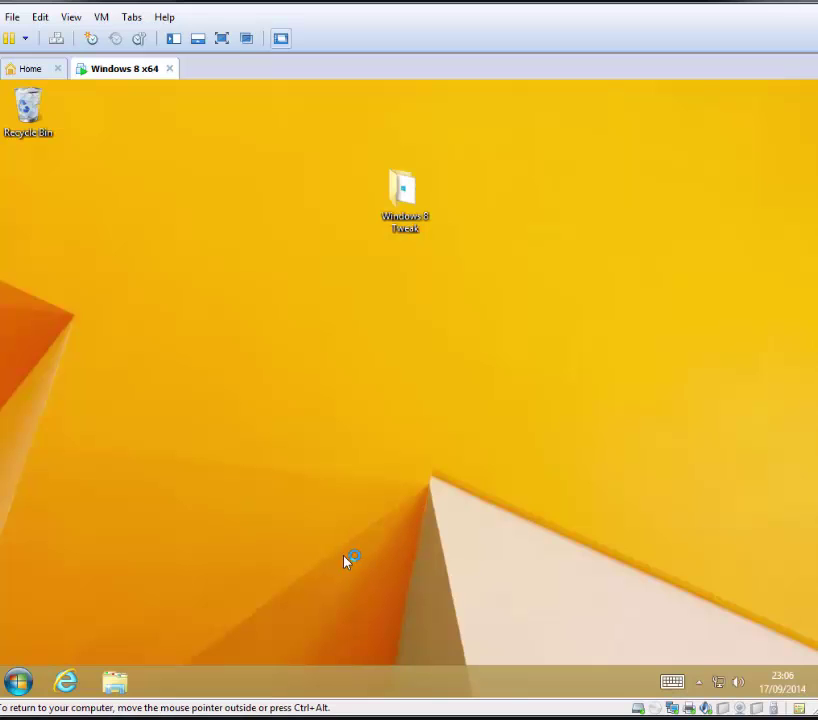
Sign out of the account again from the desktop.
click(20, 684)
click(280, 643)
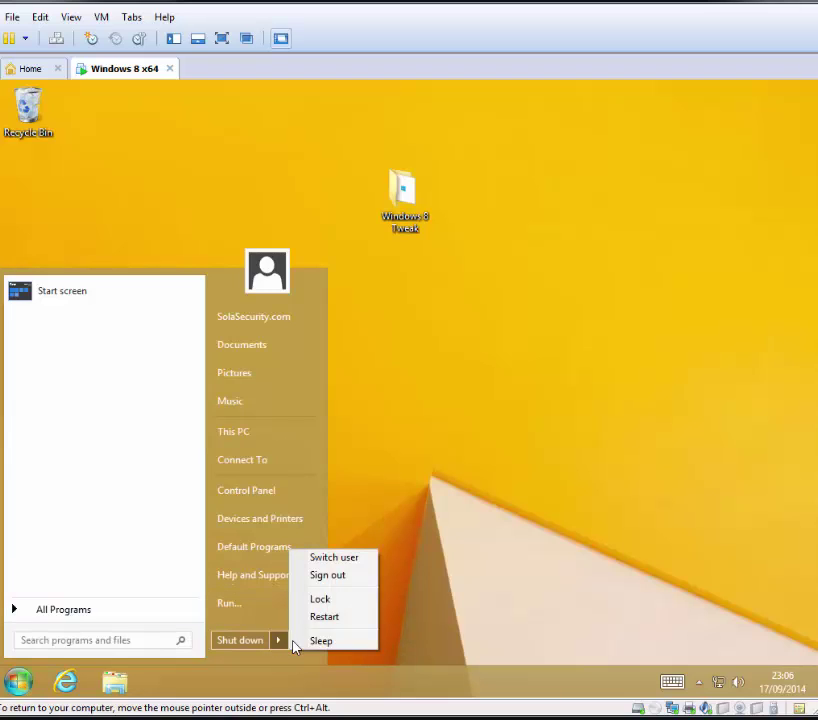
click(328, 576)
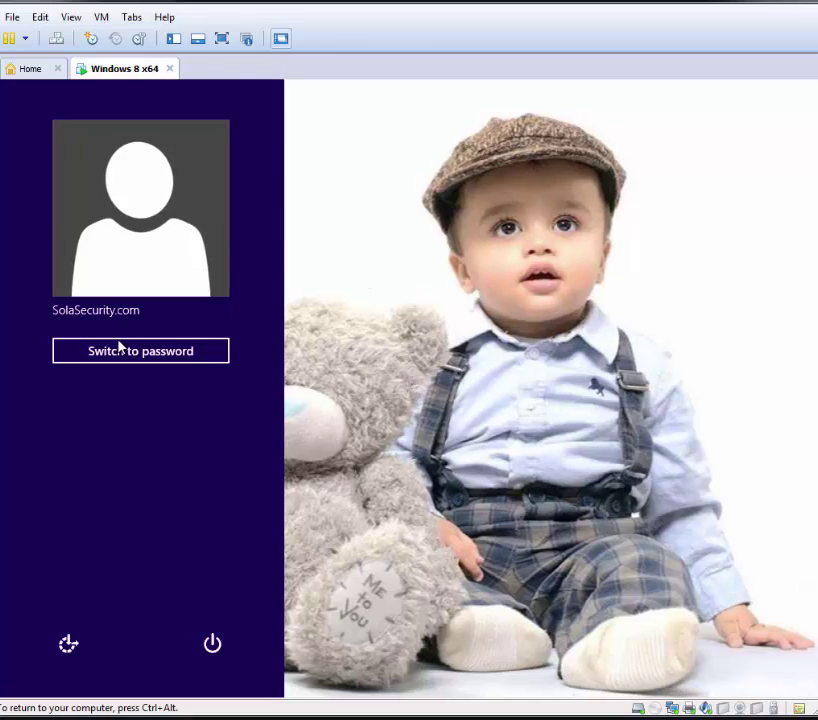
Switch to text password sign-in, show the available sign-in options, and return to picture password sign-in.
click(121, 352)
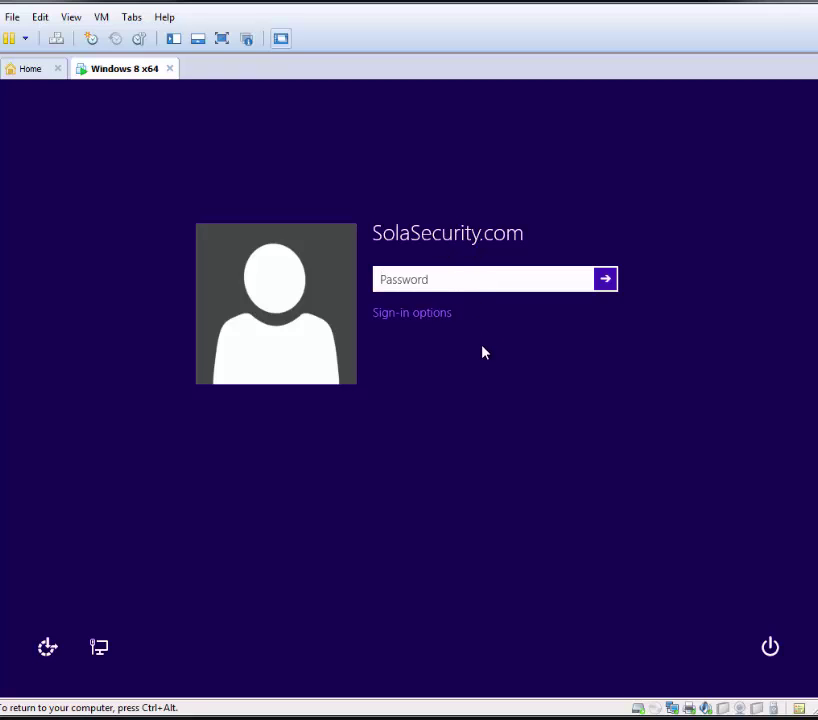
click(424, 318)
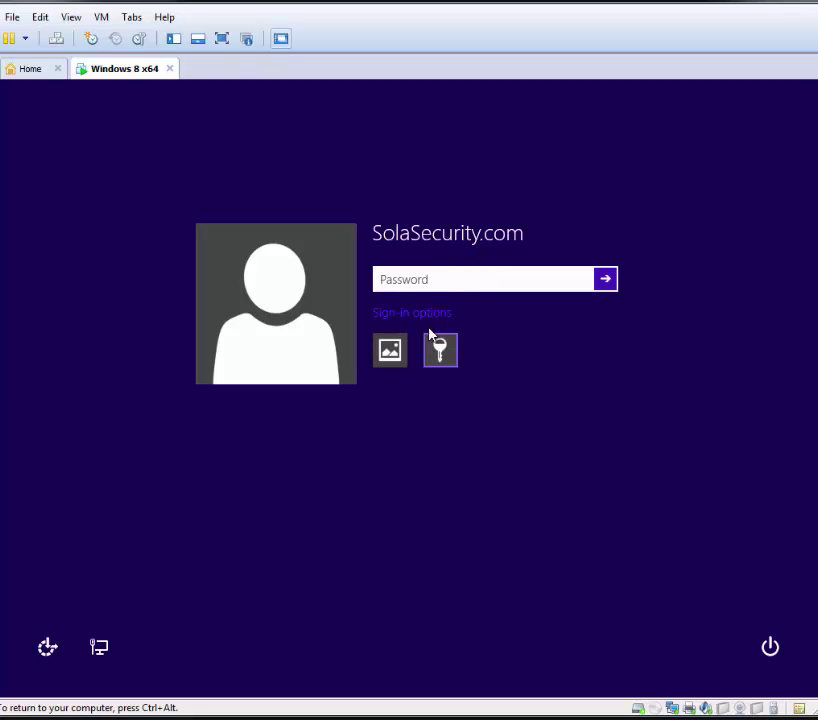
click(389, 352)
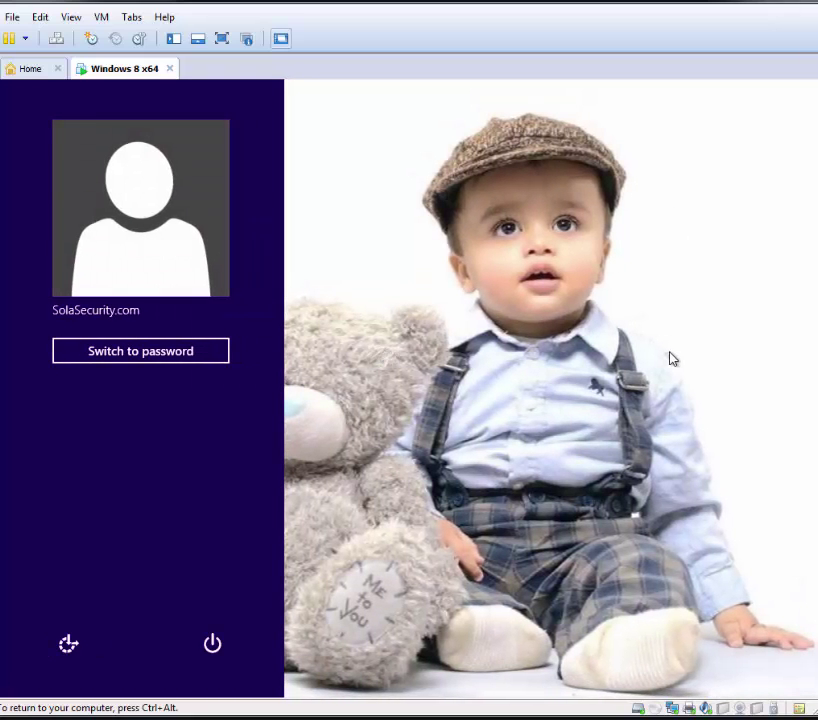
Try to sign in with three gestures that differ from the picture password, and dismiss the resulting message.
click(578, 392)
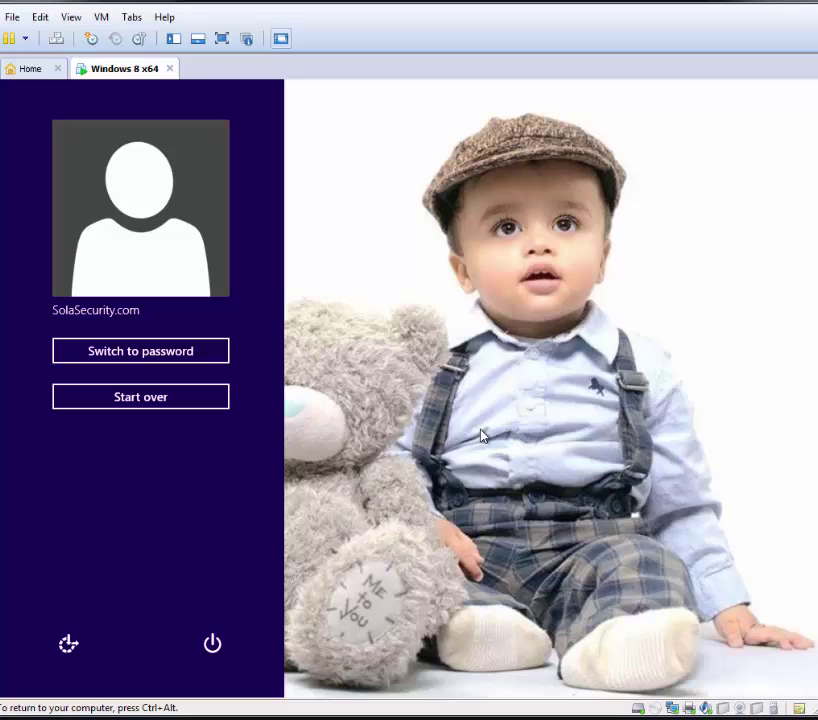
click(382, 462)
click(471, 267)
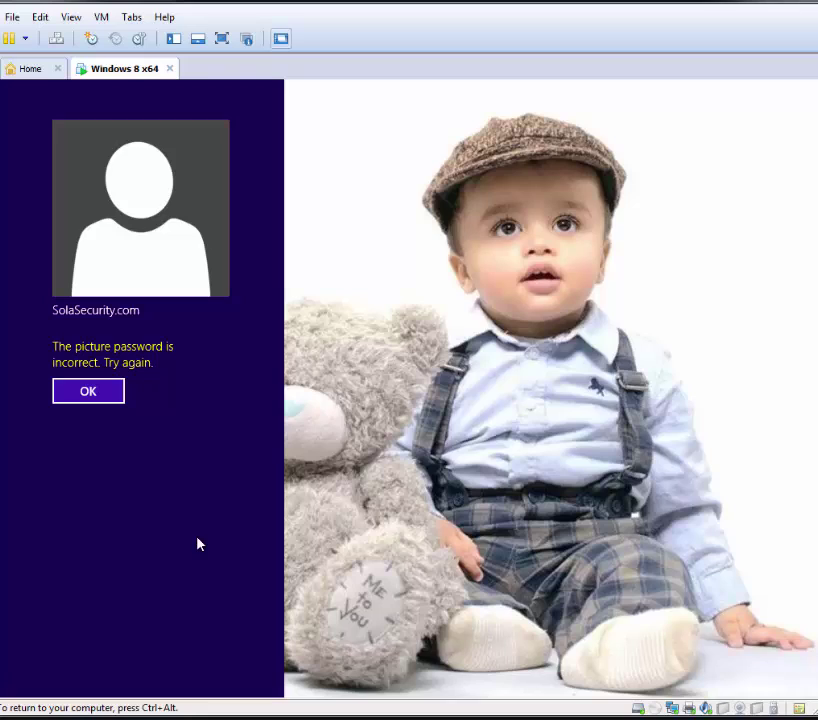
click(99, 400)
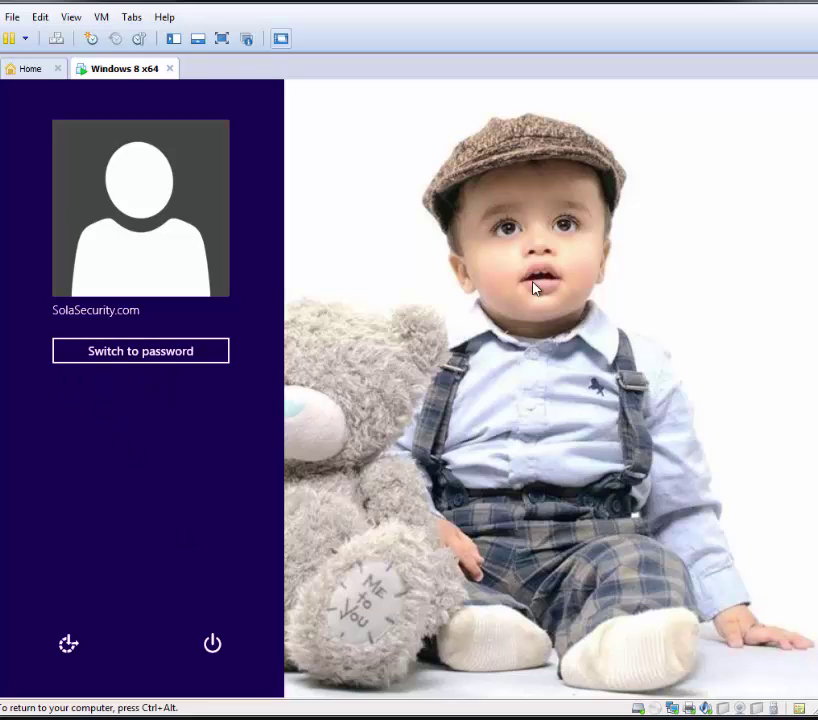
Sign in to the account by entering the correct picture password gestures.
click(565, 228)
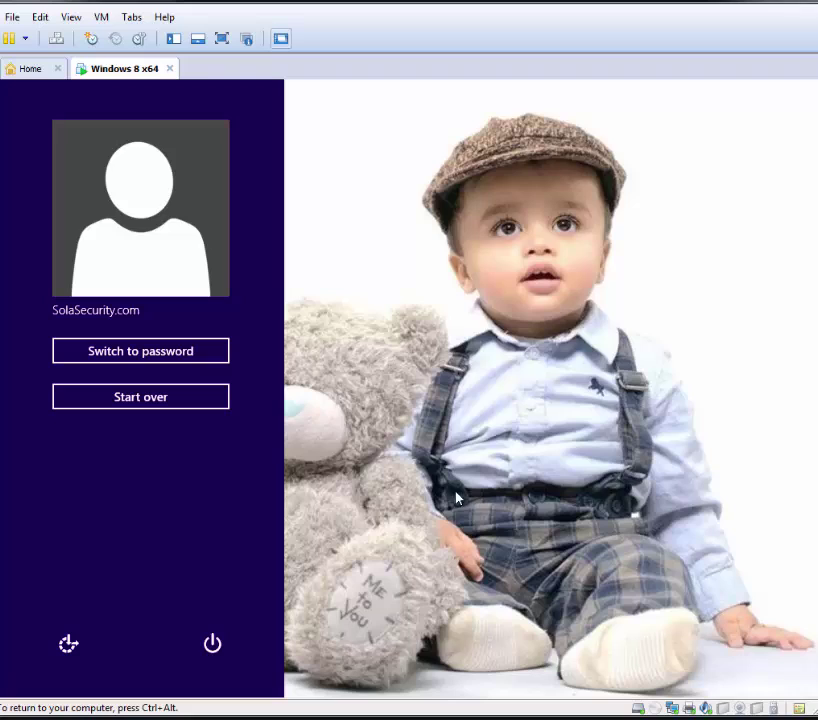